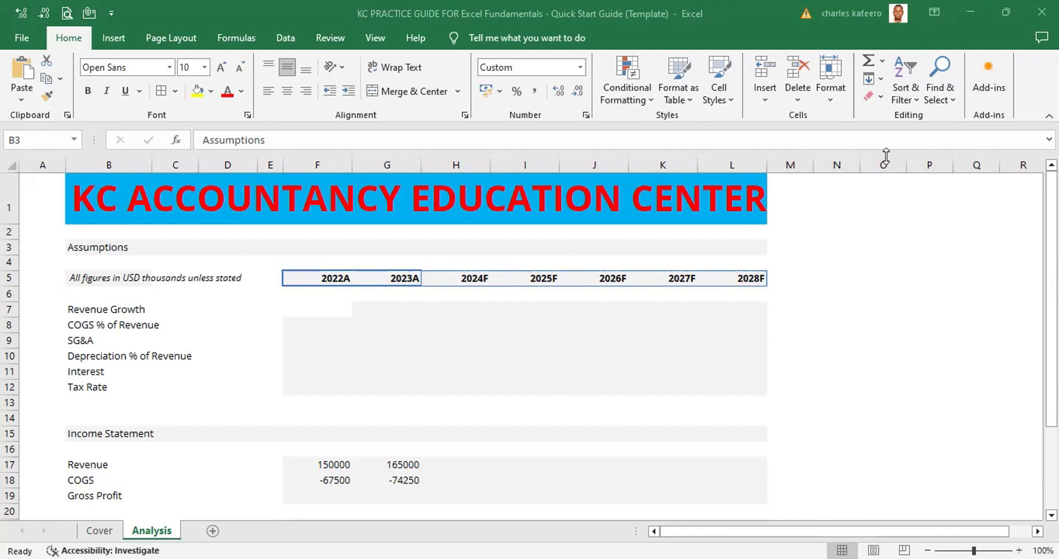
Make the Assumptions heading in cell B3 bold
left_click(87, 245)
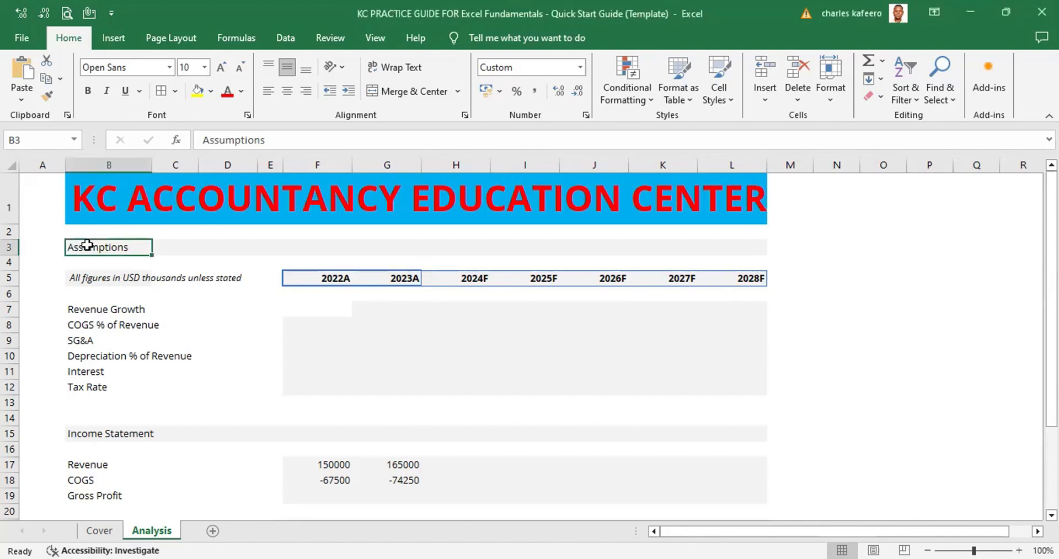
left_click(113, 434)
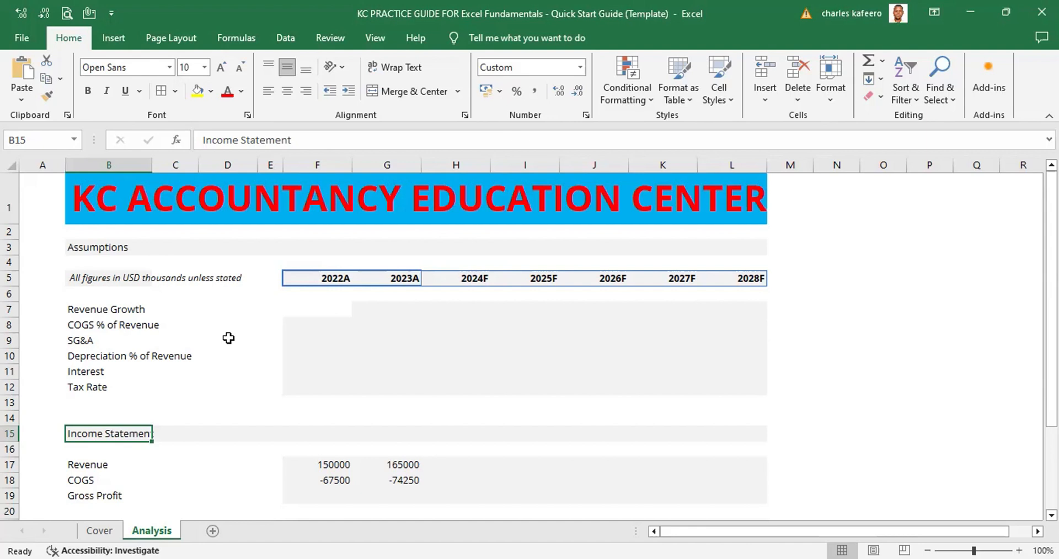
left_click(104, 251)
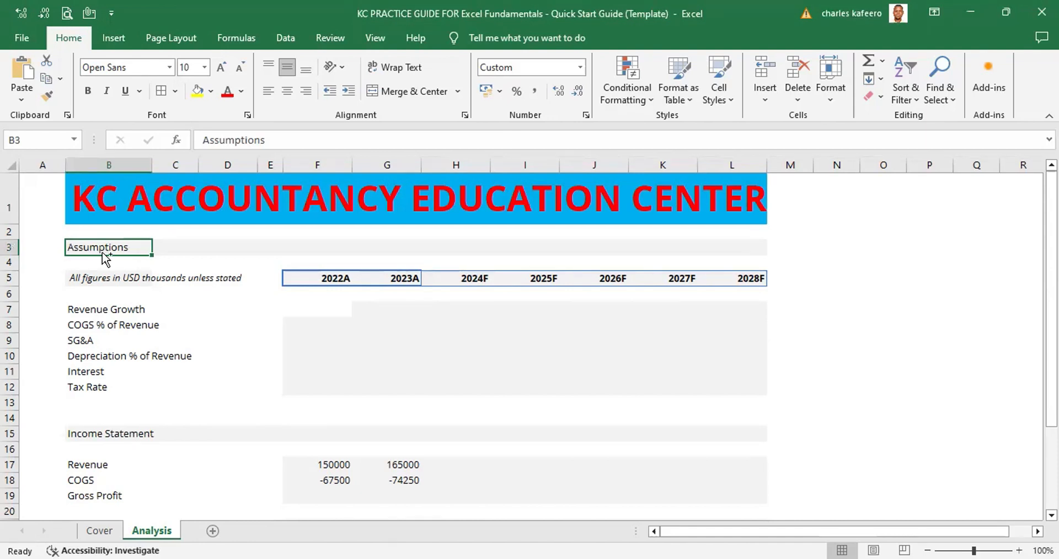
key("ctrl+b")
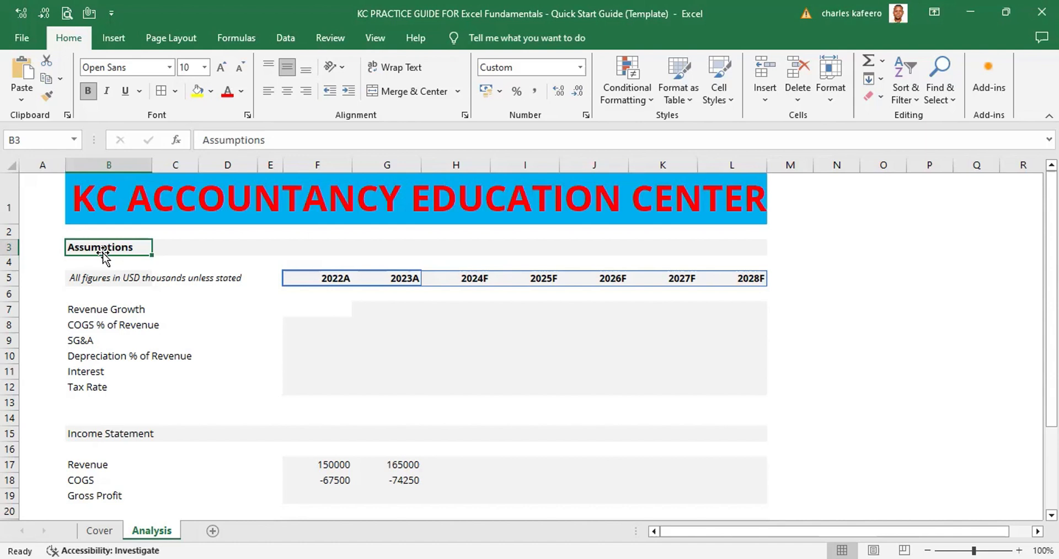
Set the font colour of the Assumptions heading in B3 to the recently used blue
key("alt")
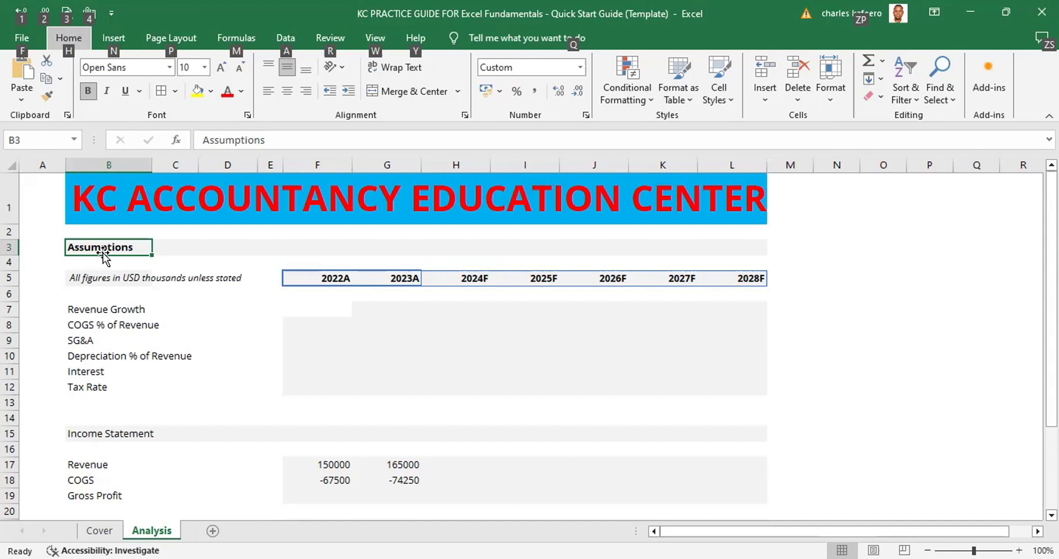
key("h")
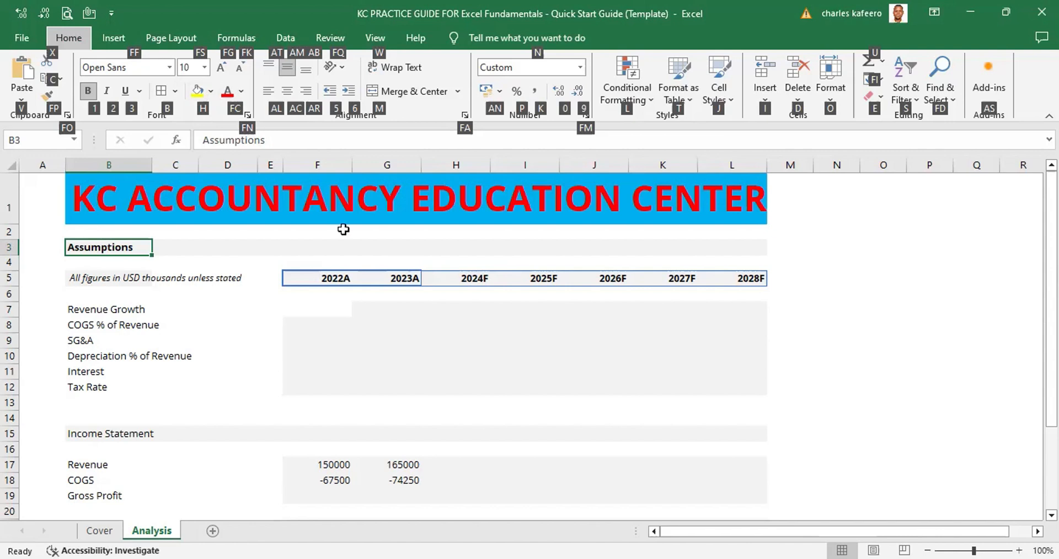
key("f")
key("c")
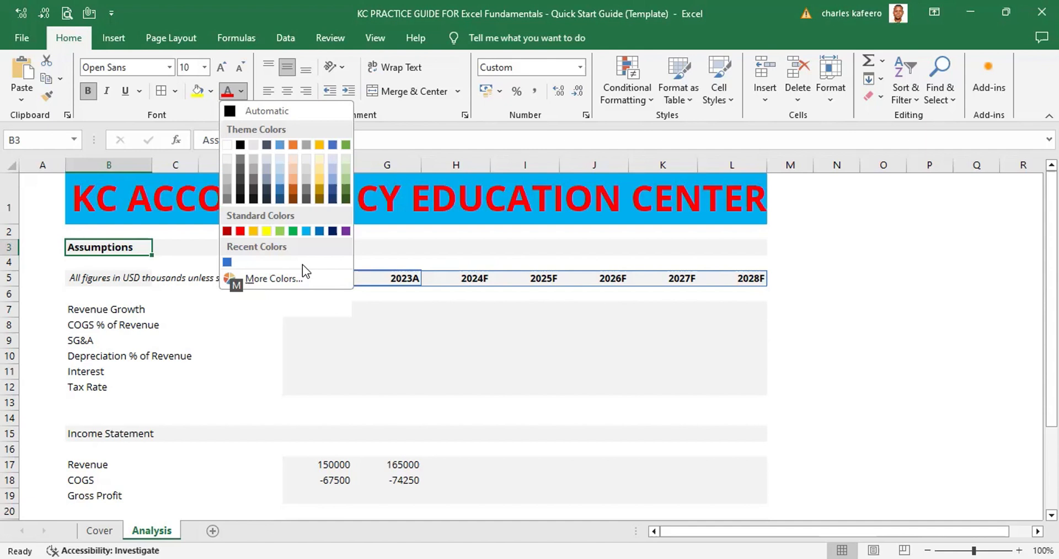
key("Down")
key("Down")
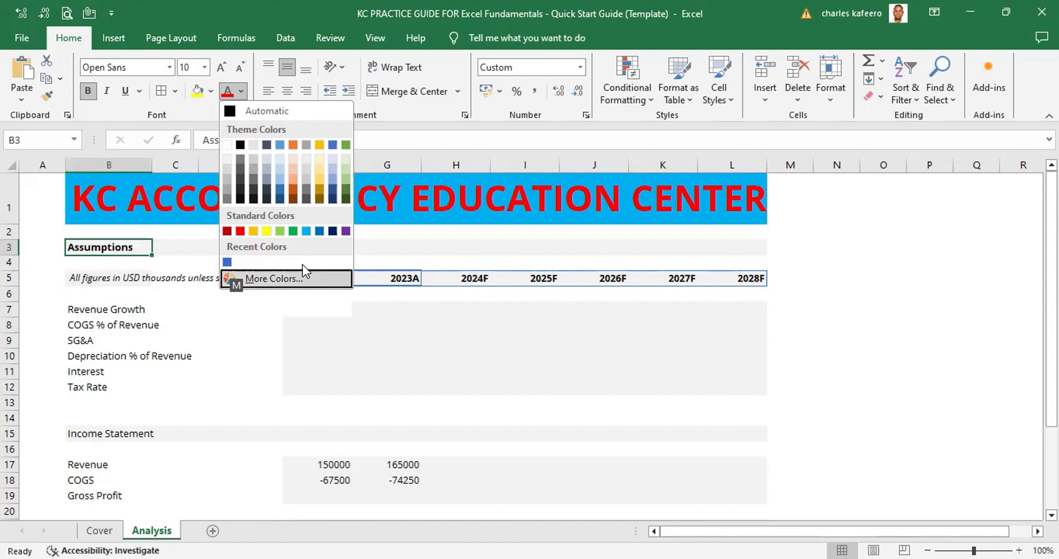
key("Up")
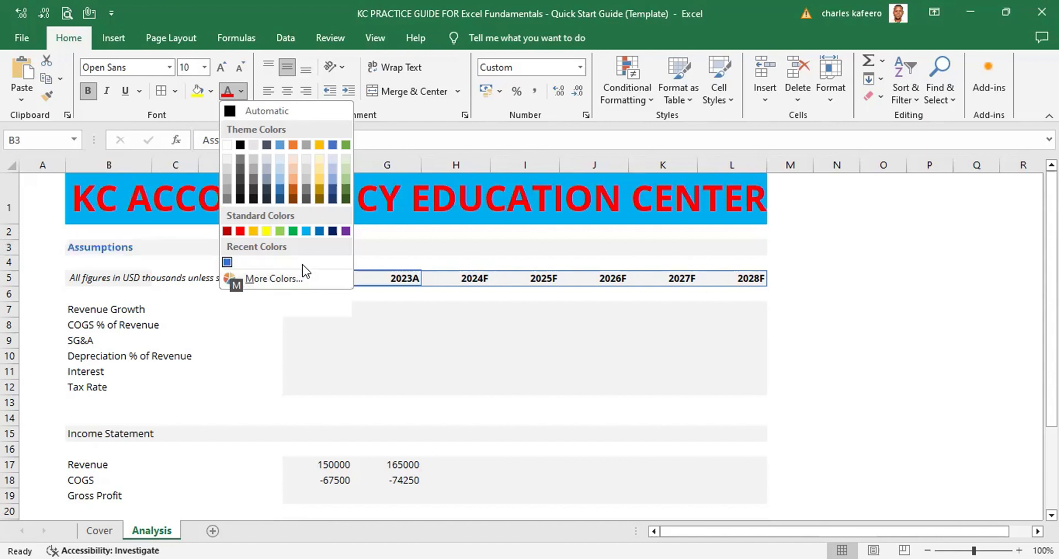
key("Return")
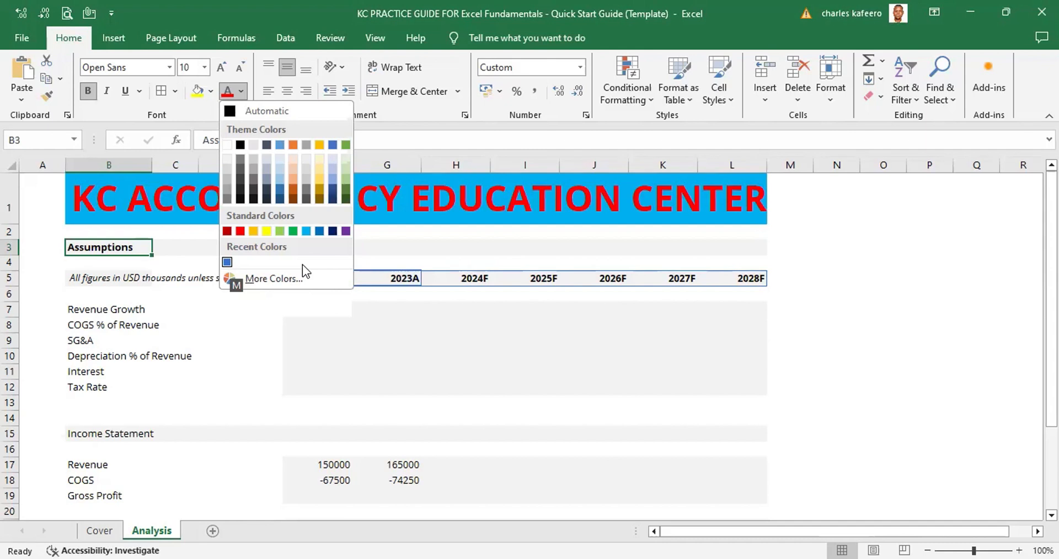
key("Return")
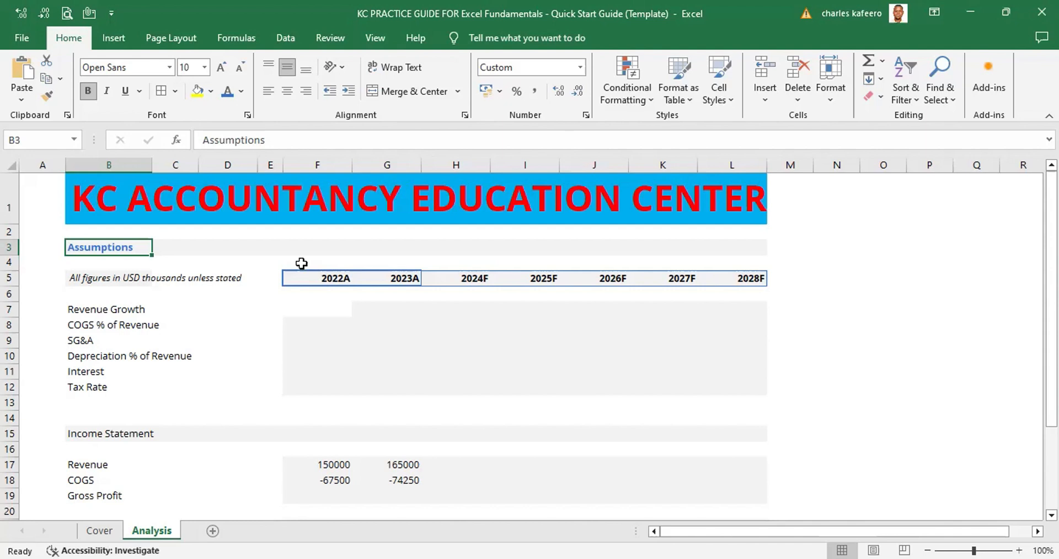
Set the font size of the Assumptions heading in B3 to 14
key("alt")
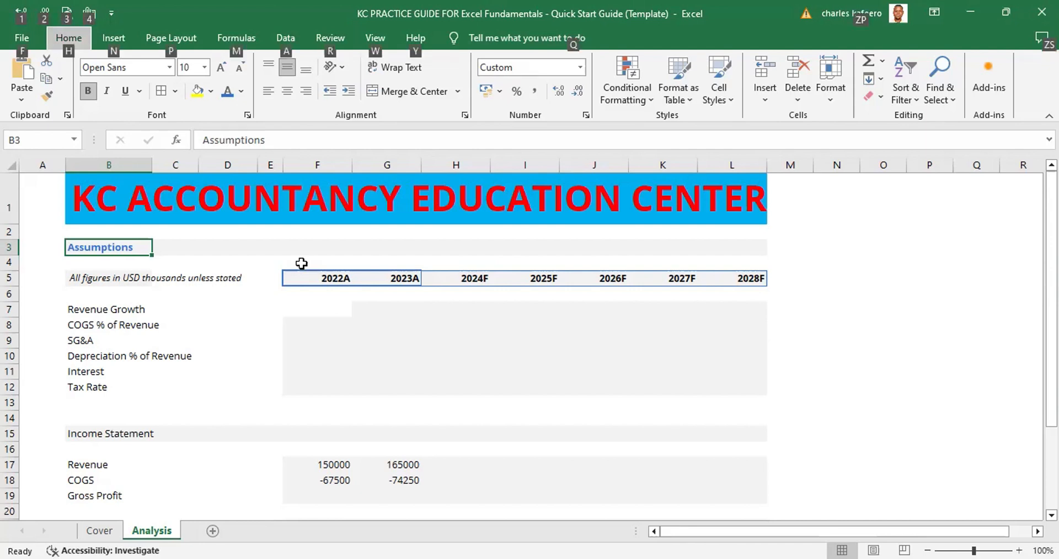
key("h")
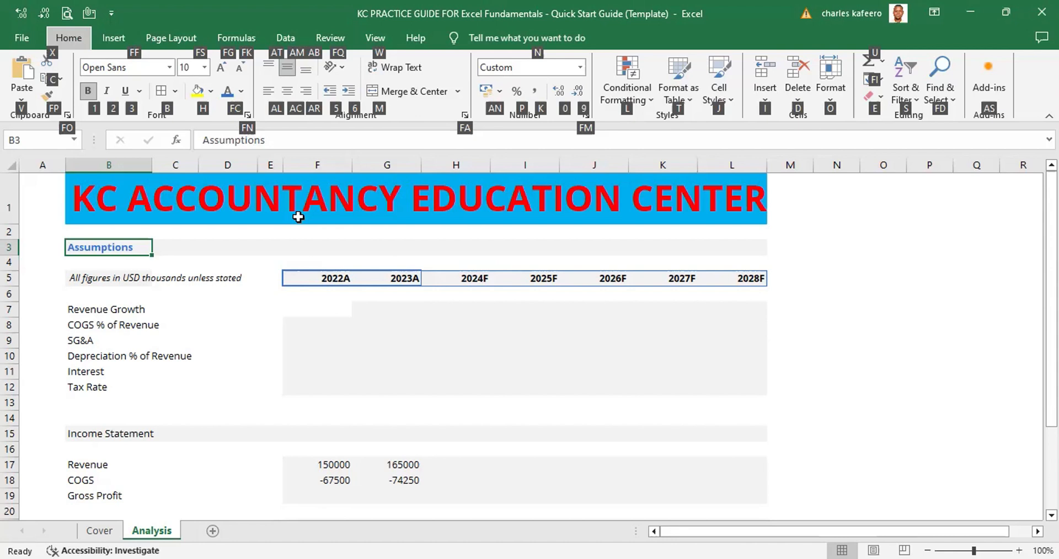
key("f")
key("s")
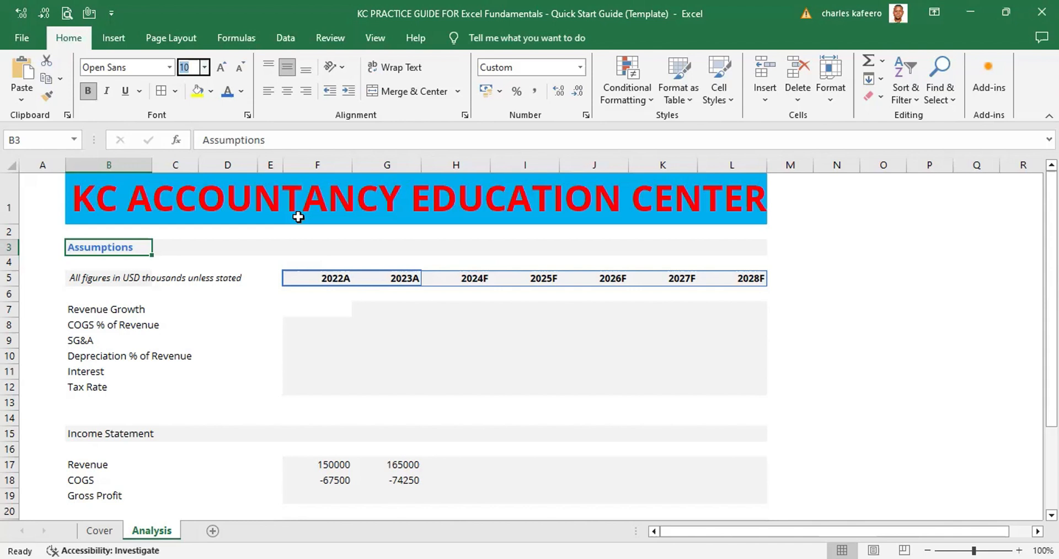
type("14")
key("Return")
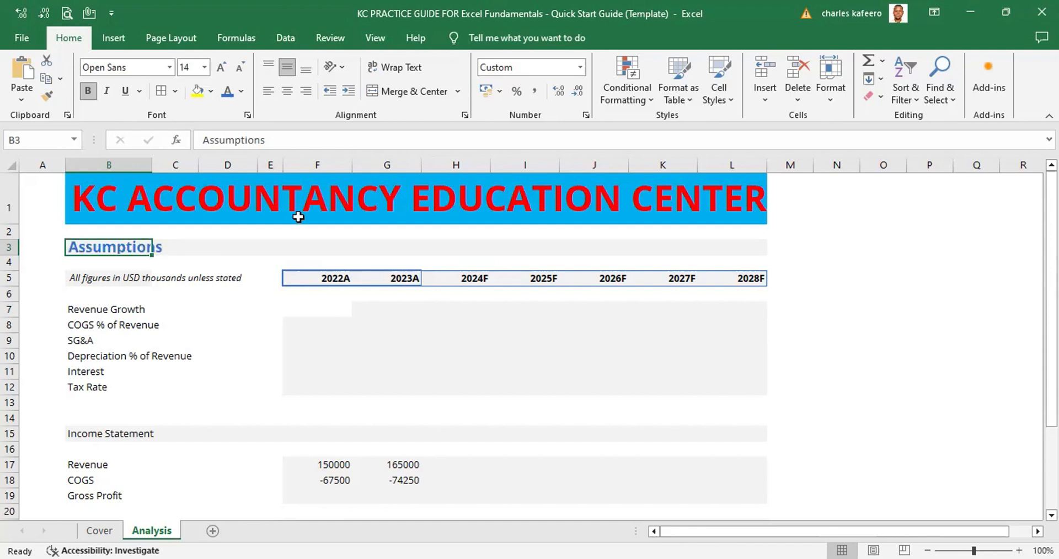
left_click(313, 246)
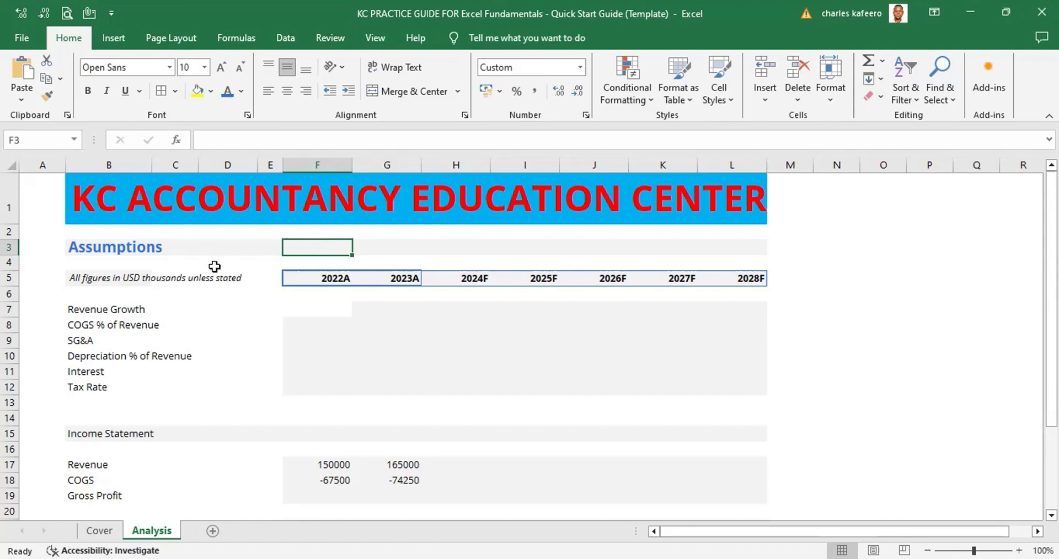
Fill the Assumptions heading row B3:L3 with a custom RGB colour of red 217, green 229 and blue 247
left_click(69, 243)
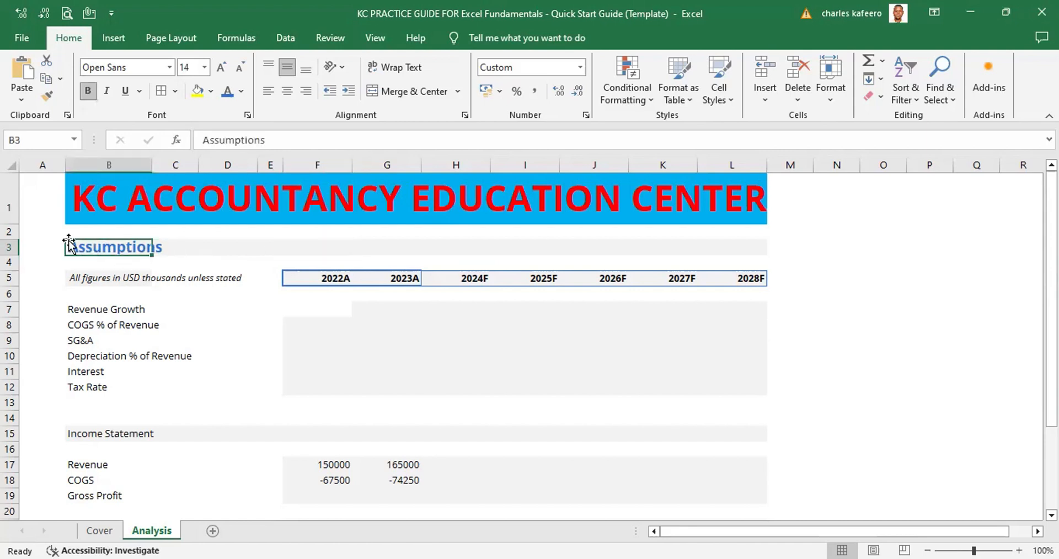
left_click_drag(71, 245, 738, 242)
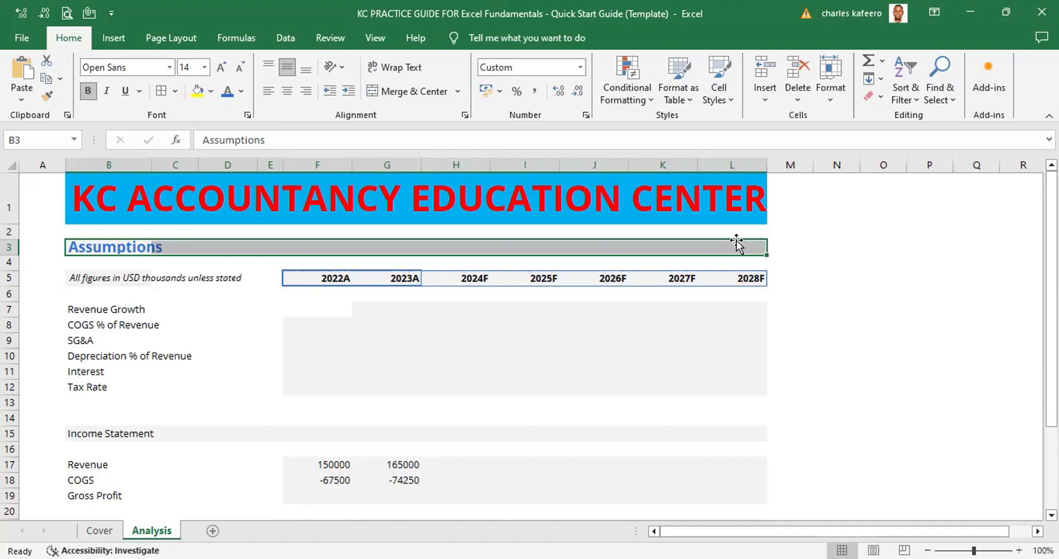
key("alt")
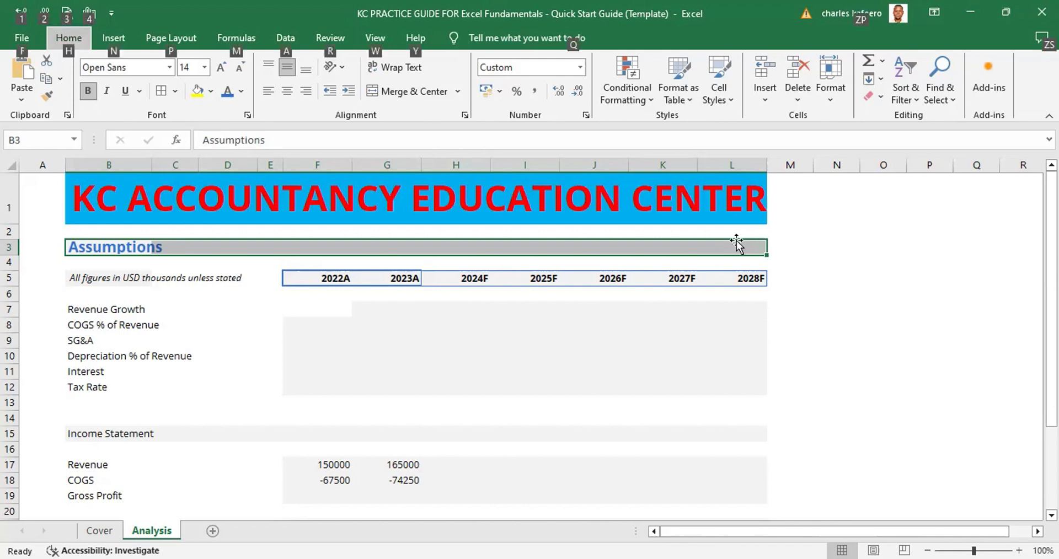
key("h")
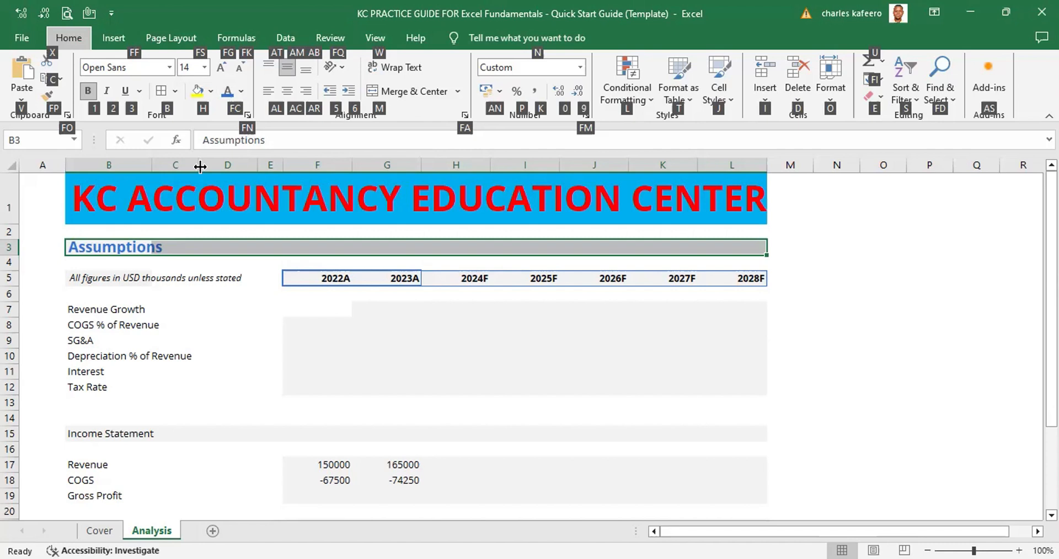
key("h")
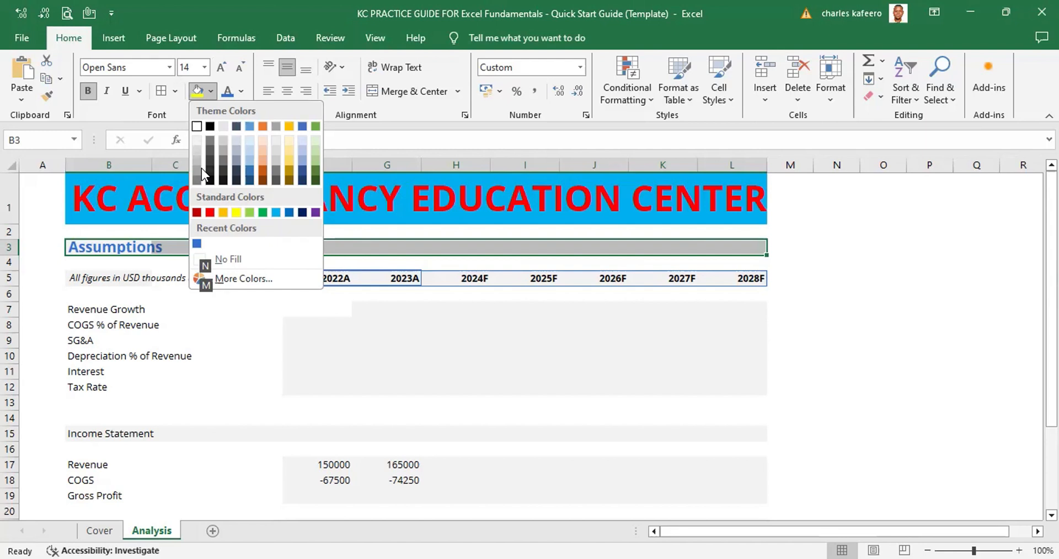
key("Escape")
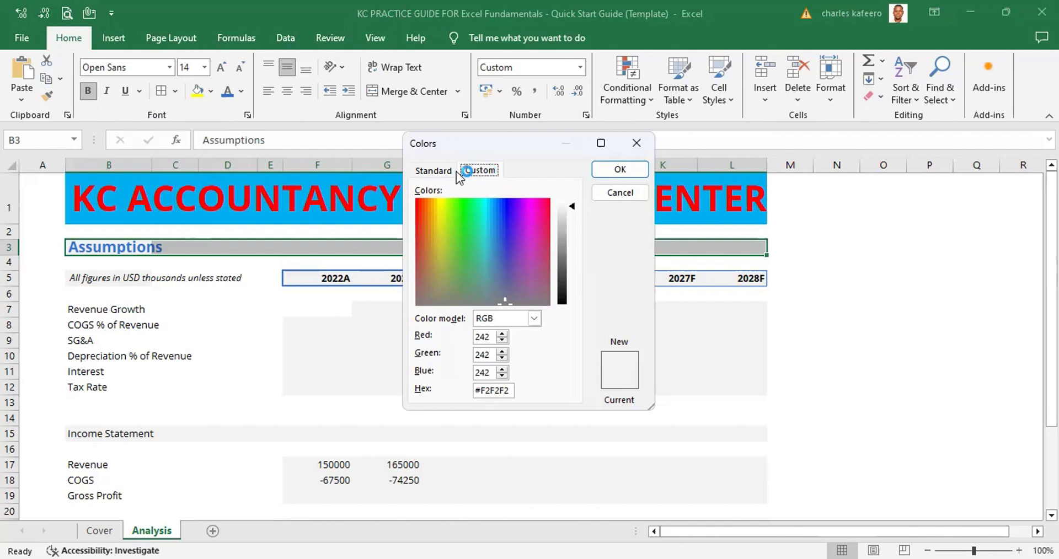
left_click(431, 171)
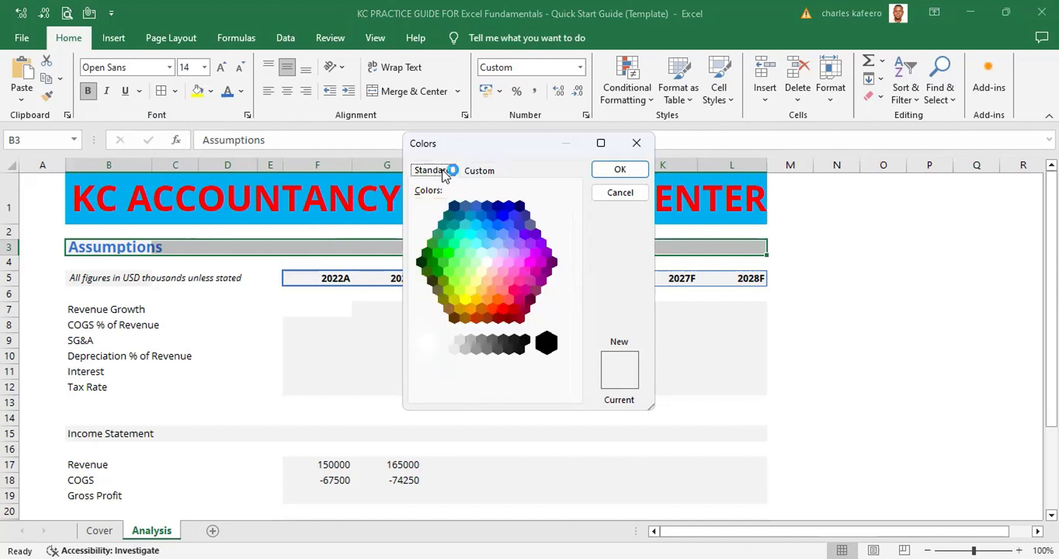
left_click(479, 169)
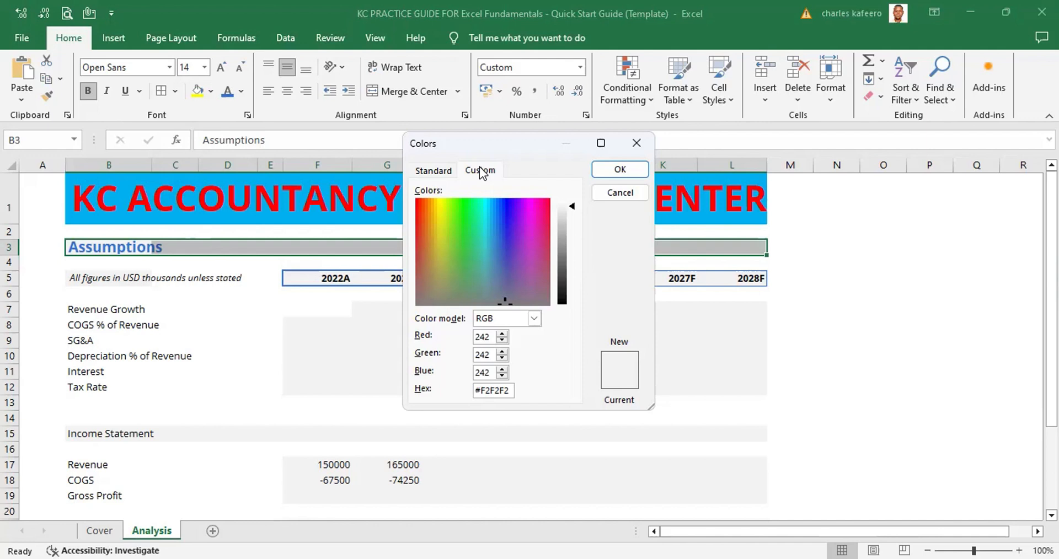
key("Tab")
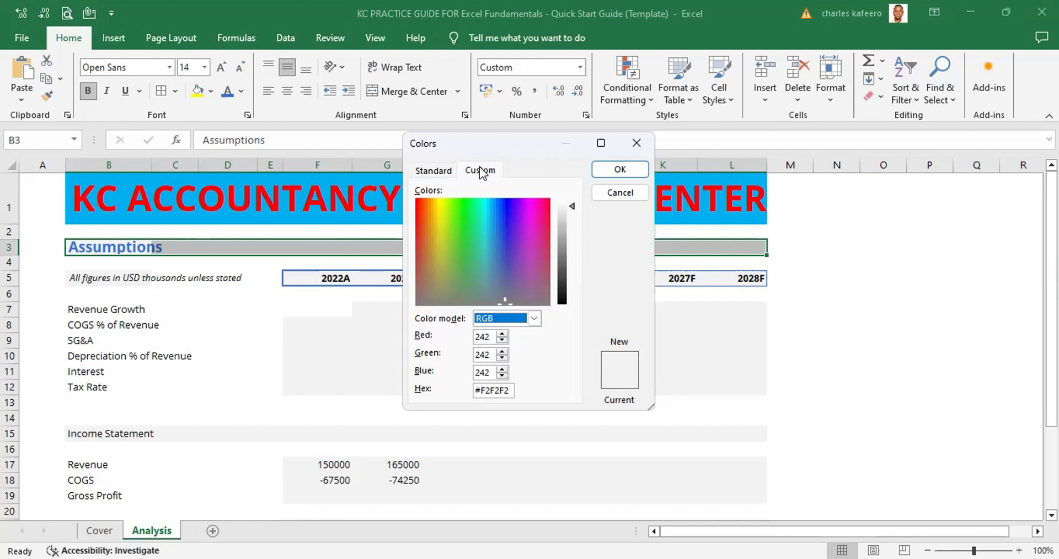
key("Tab")
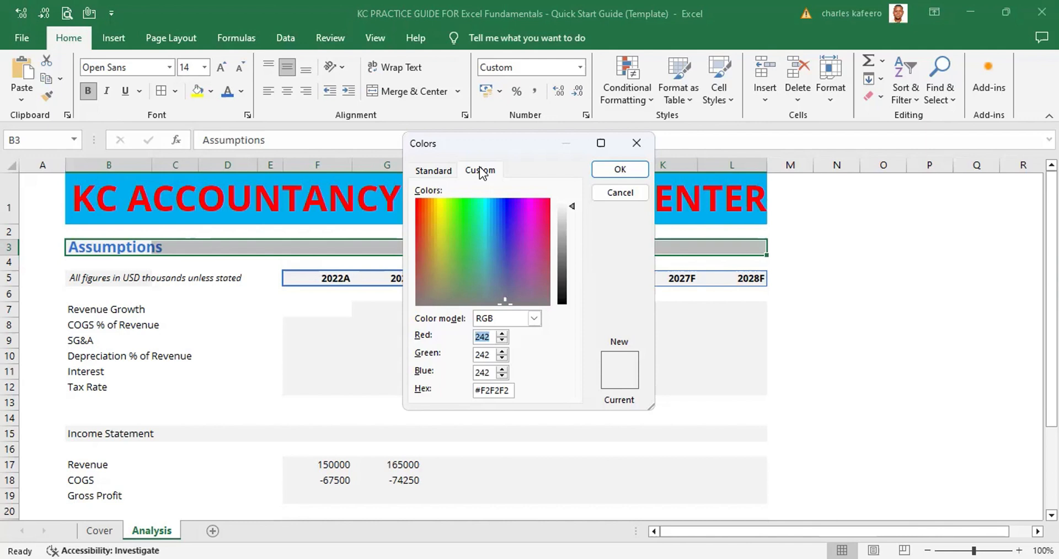
type("217")
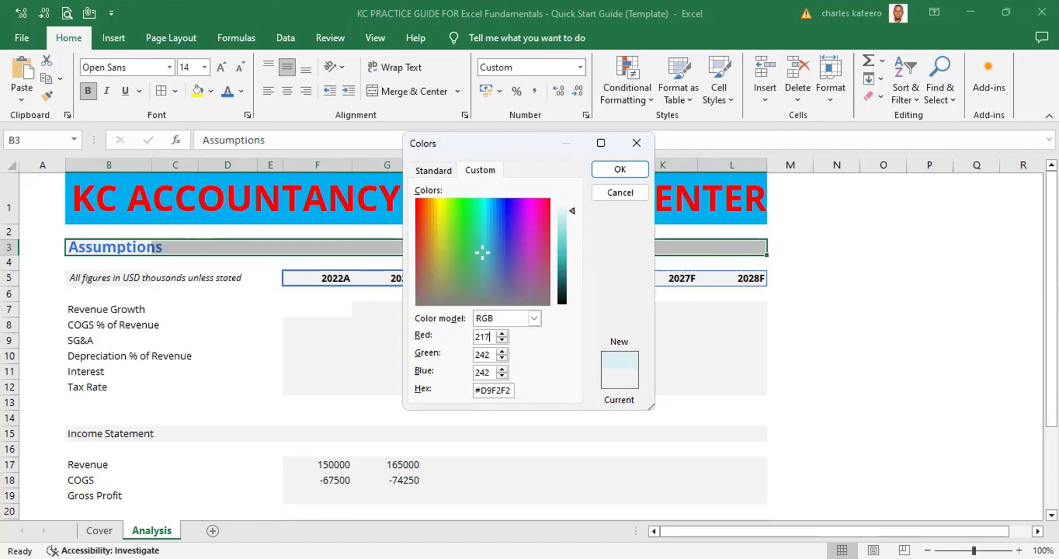
key("Tab")
type("229")
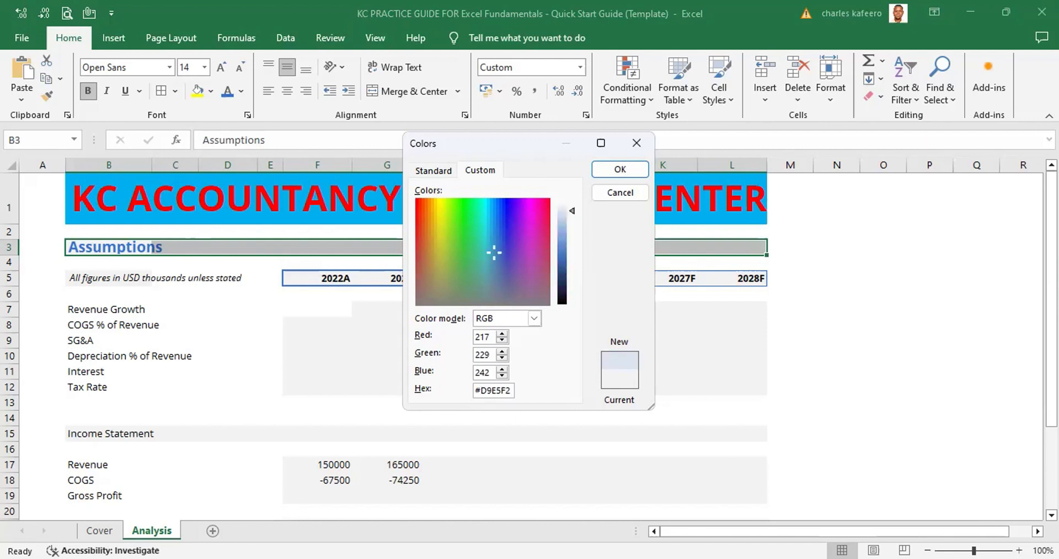
key("Tab")
type("247")
key("Return")
left_click(833, 324)
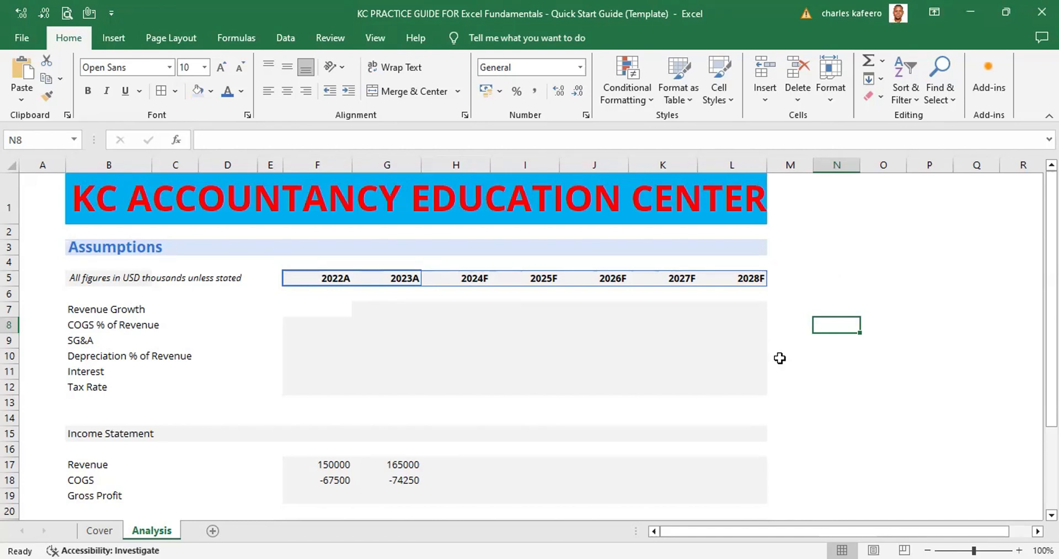
left_click(531, 488)
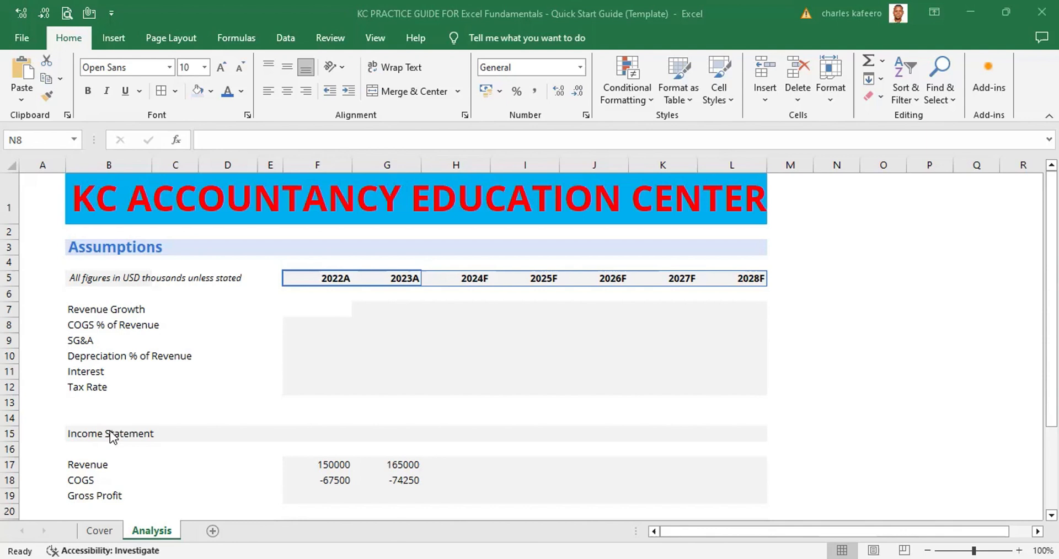
Copy the Assumptions heading cell B3 and paste it with everything over the Income Statement heading in B15
left_click(91, 242)
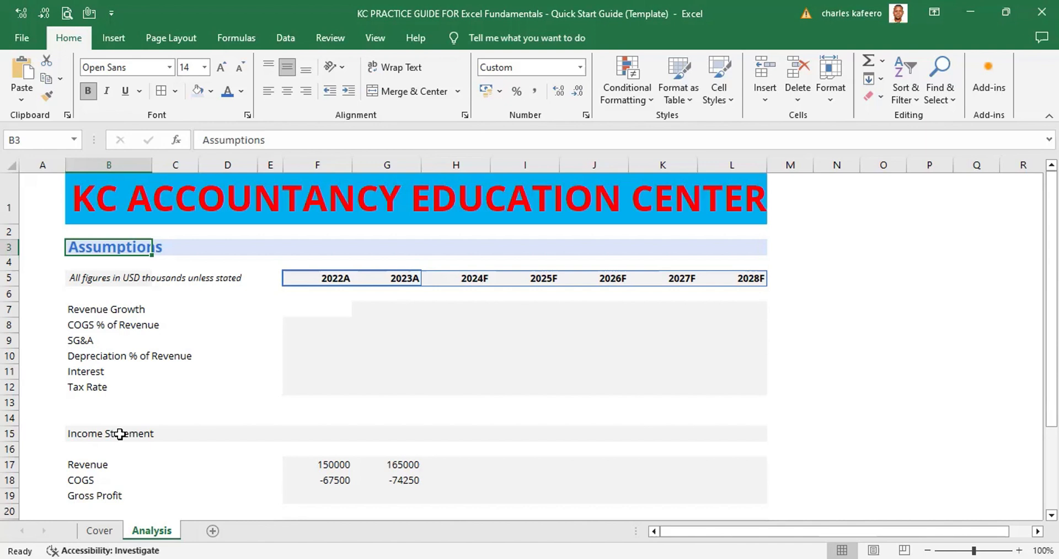
right_click(118, 249)
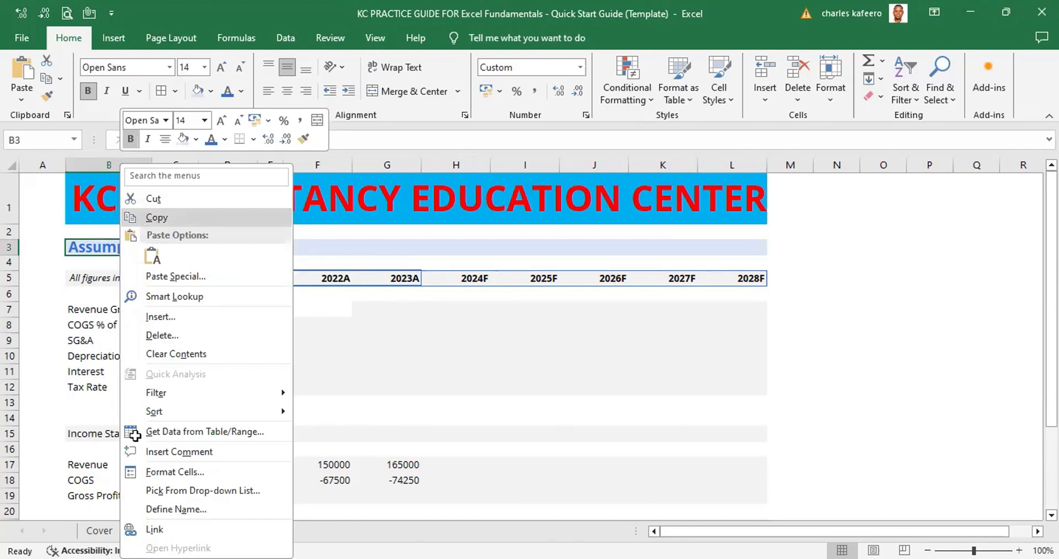
left_click(169, 217)
left_click(128, 434)
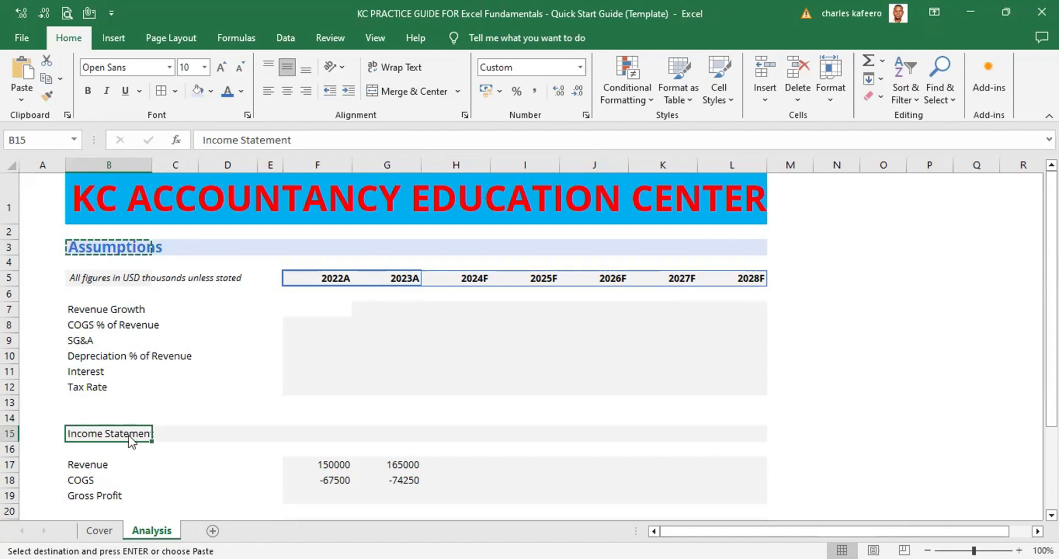
right_click(128, 435)
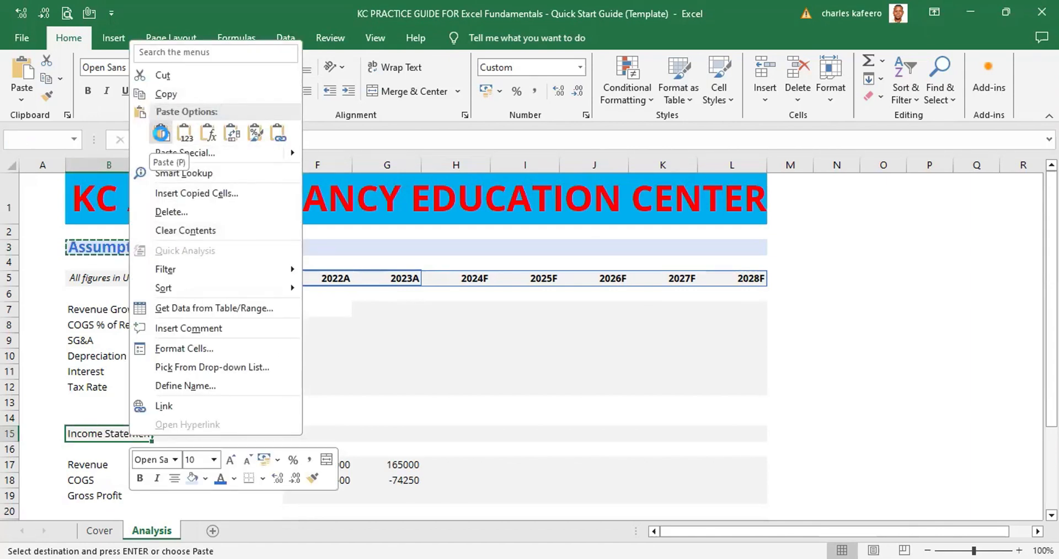
left_click(162, 135)
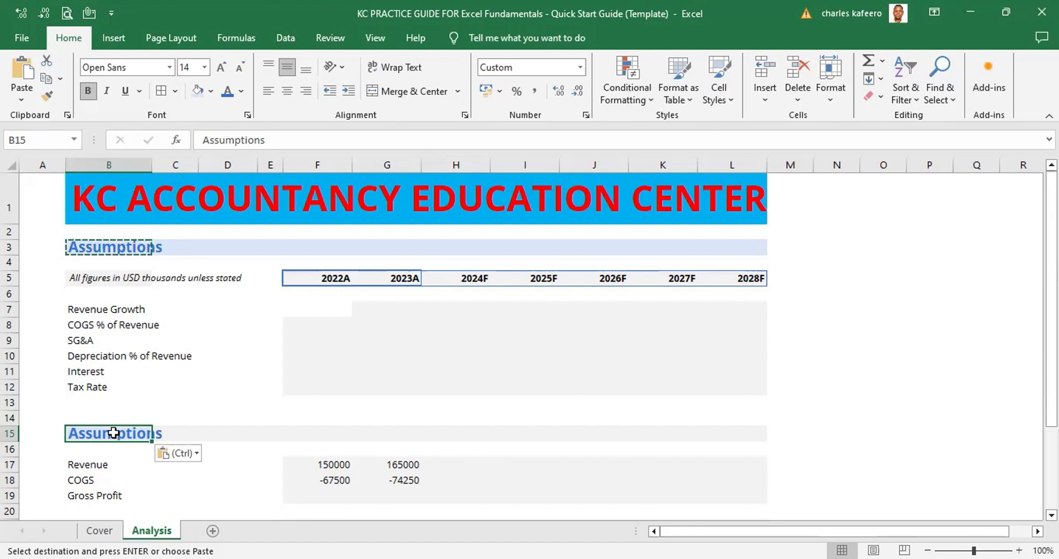
Undo the paste over the Income Statement heading and copy the whole Assumptions heading row B3:L3
key("ctrl+z")
left_click(261, 335)
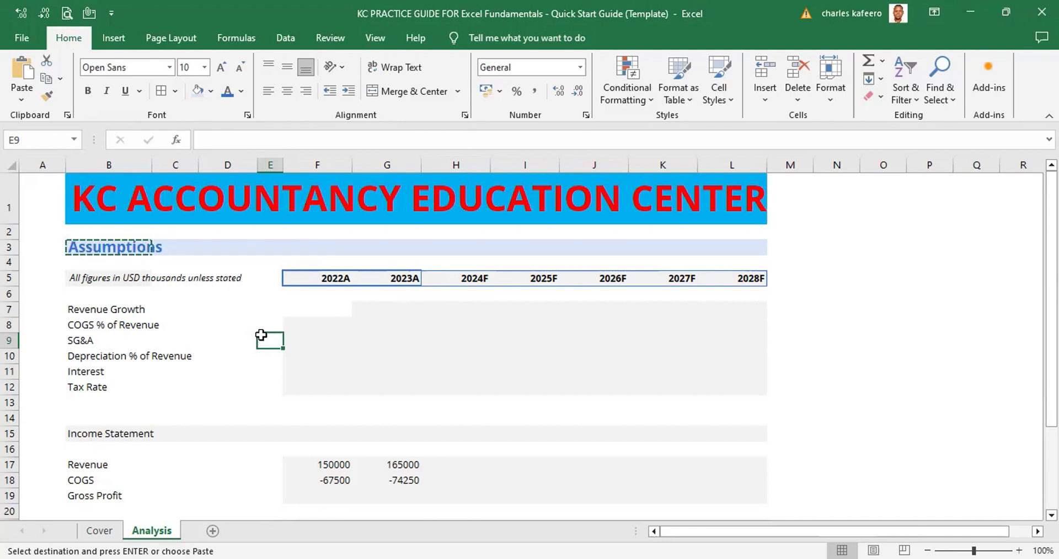
left_click(122, 247)
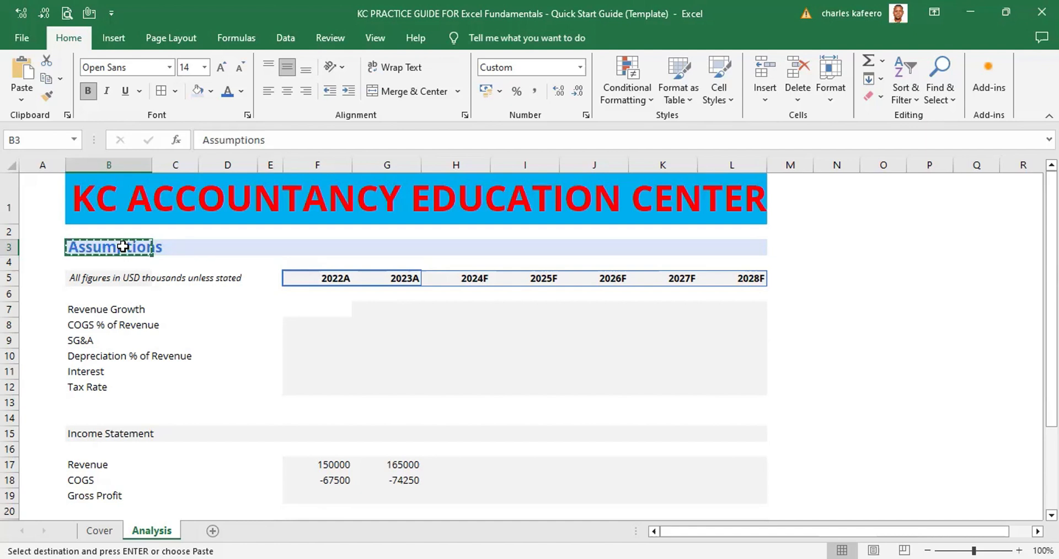
key("shift+Right")
key("shift+Right")
key("shift+Right")
key("shift+Right")
key("shift+Right")
key("shift+Right")
key("shift+Right")
key("shift+Right")
key("shift+Right")
key("shift+Right")
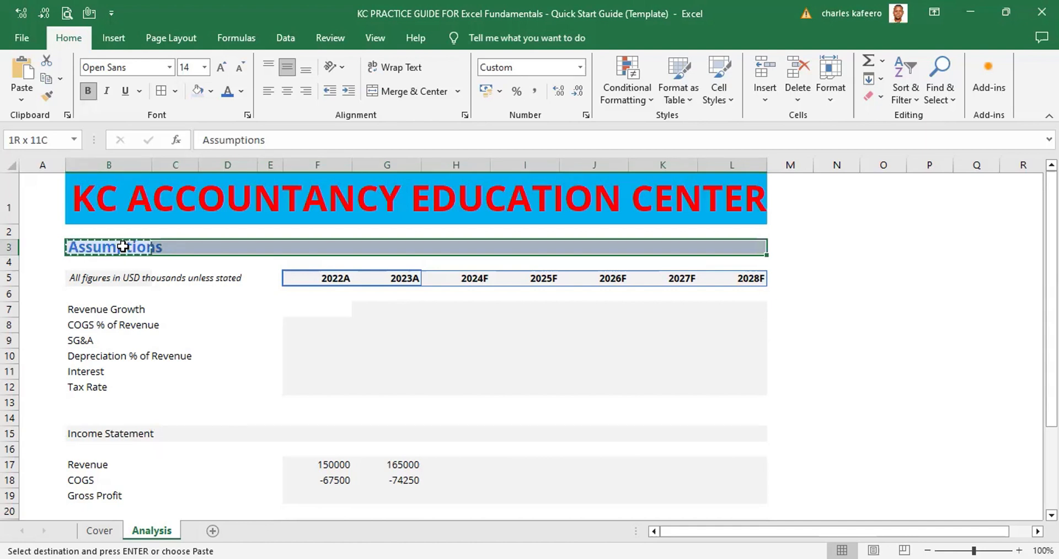
left_click_drag(123, 245, 122, 246)
key("ctrl+c")
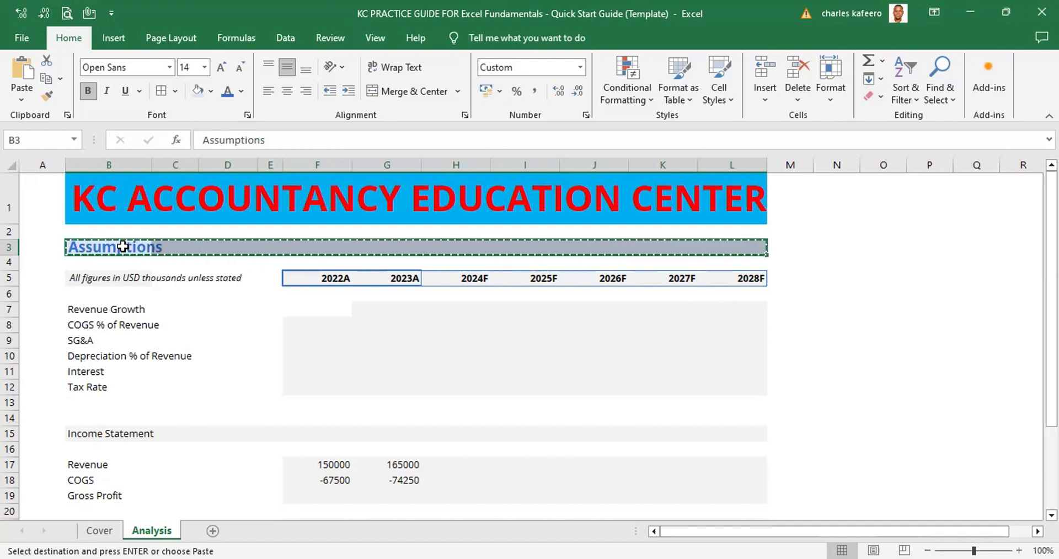
Paste only the formats of the copied Assumptions row onto the Income Statement heading row B15:L15, and end copy mode
left_click(101, 434)
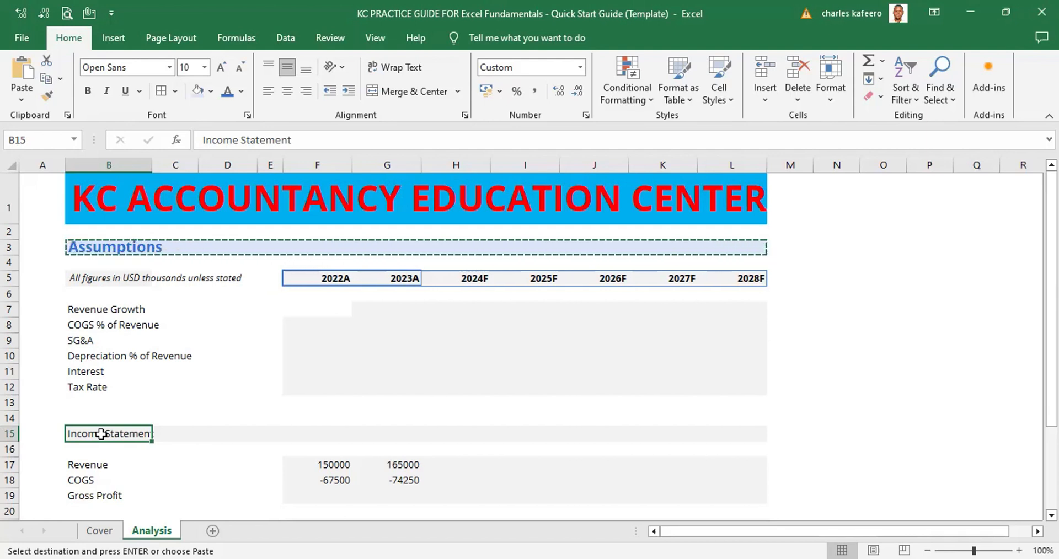
key("shift+Right")
key("shift+Right")
key("shift+Right")
key("shift+Right")
key("shift+Right")
key("shift+Right")
key("shift+Right")
key("shift+Right")
key("shift+Right")
key("shift+Right")
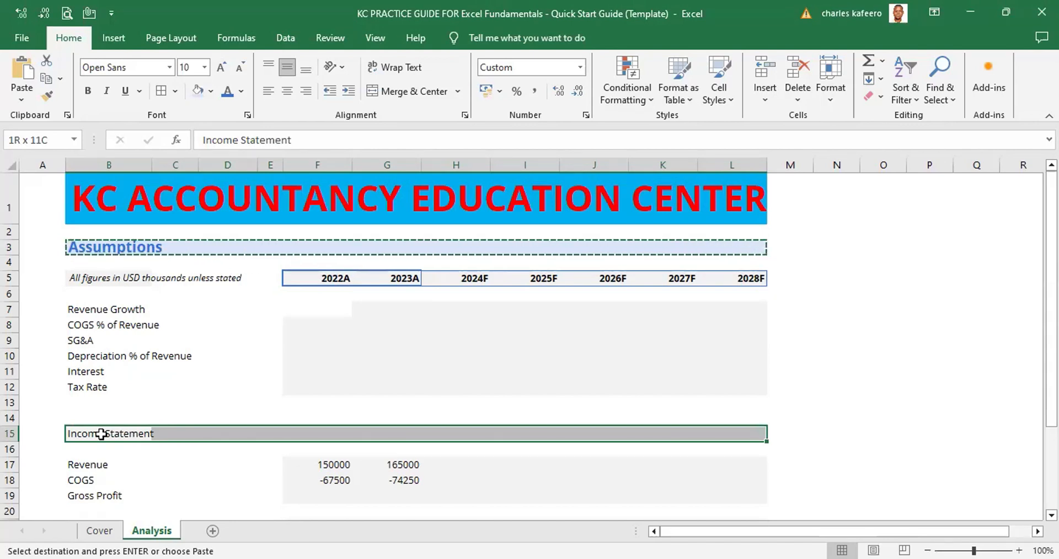
key("ctrl+alt+v")
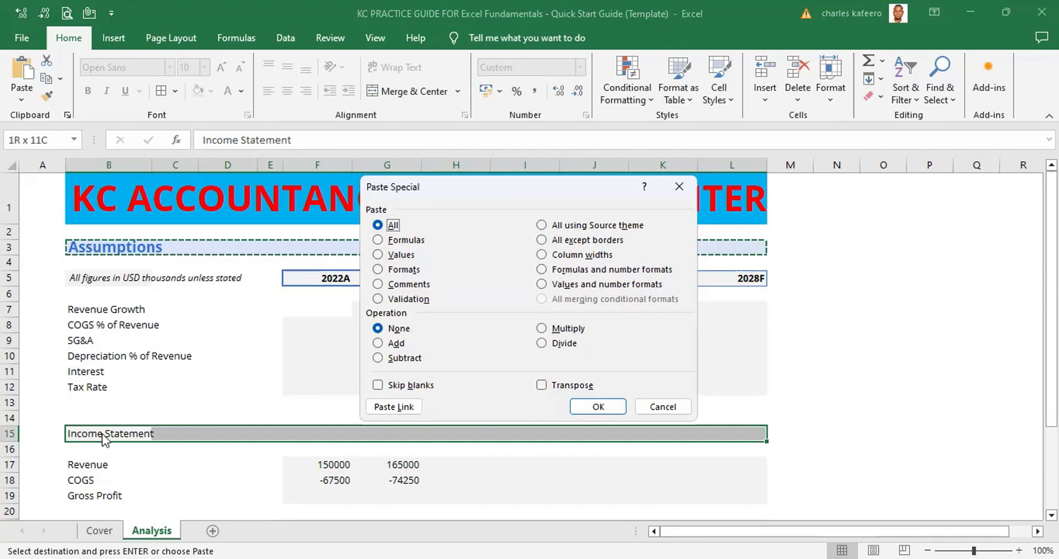
key("Down")
key("Down")
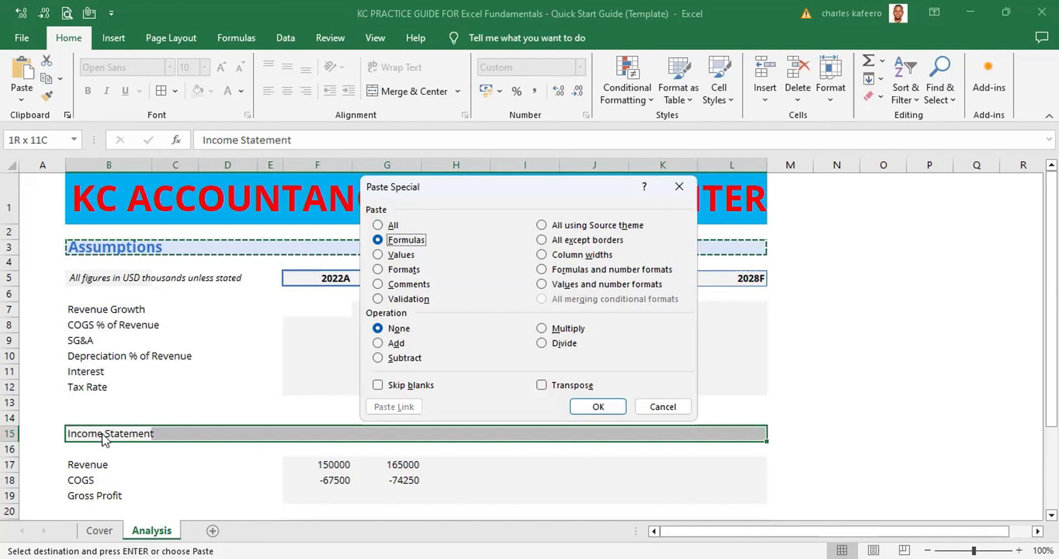
key("Down")
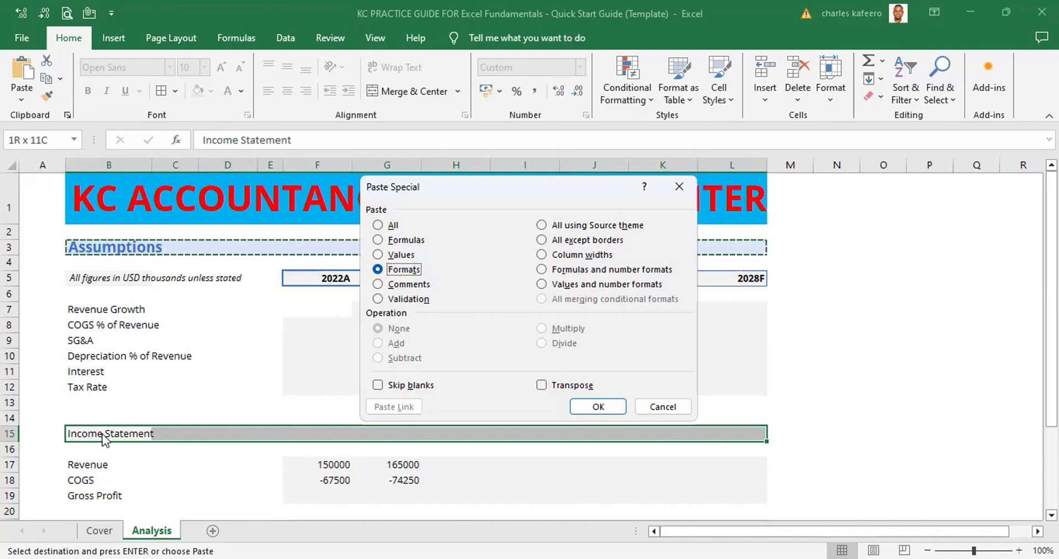
key("Return")
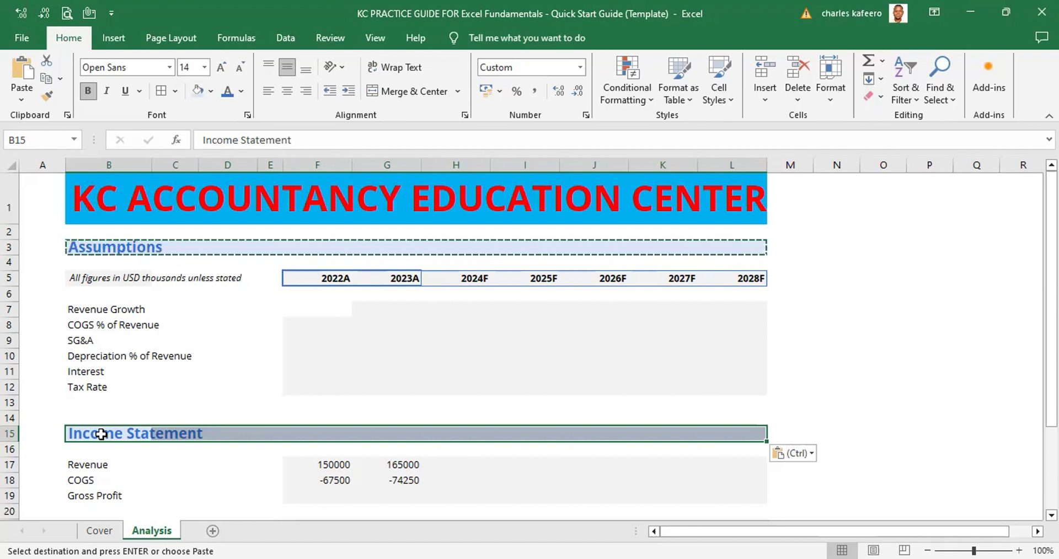
left_click(879, 358)
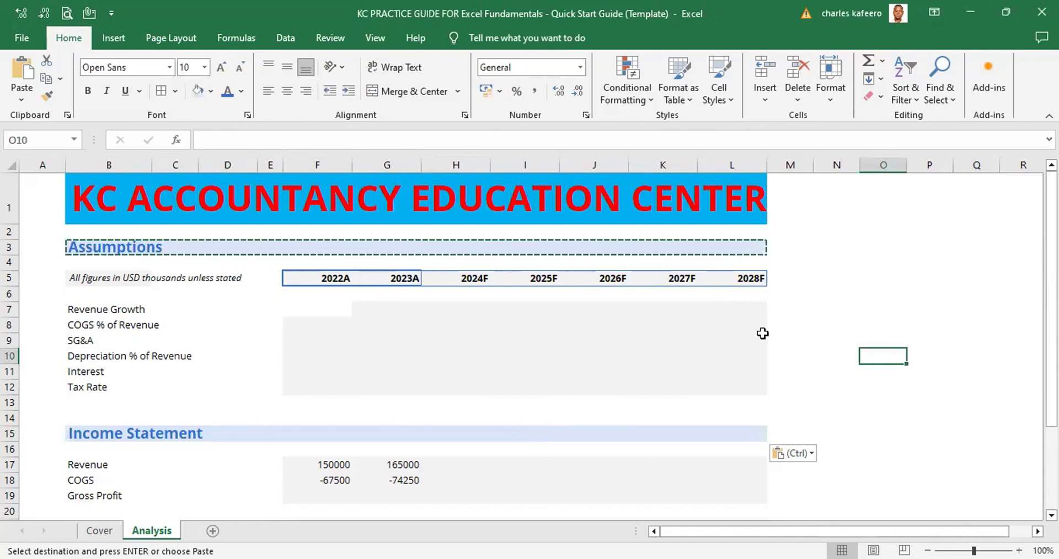
left_click(640, 340)
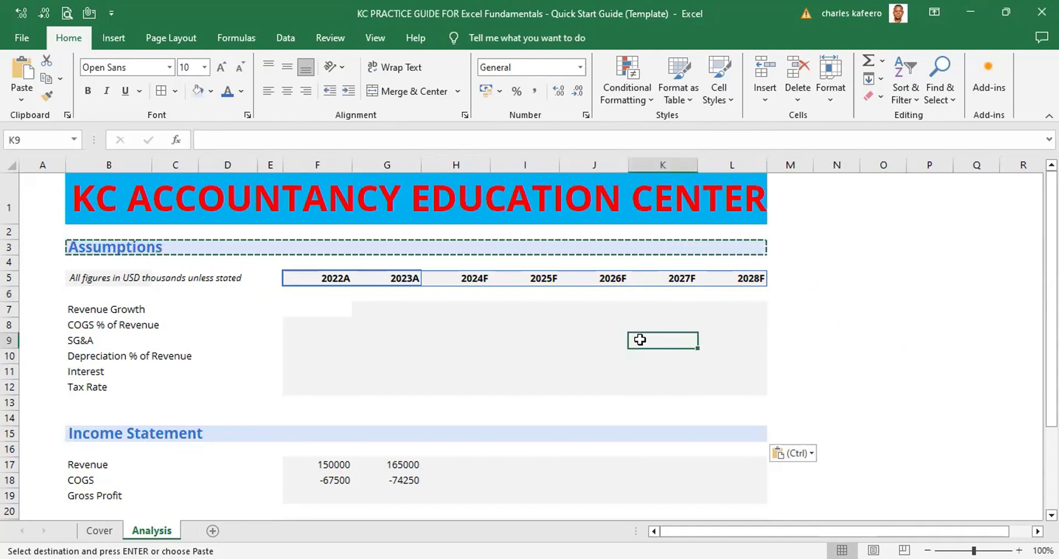
key("Escape")
key("Right")
key("Right")
key("Right")
key("Up")
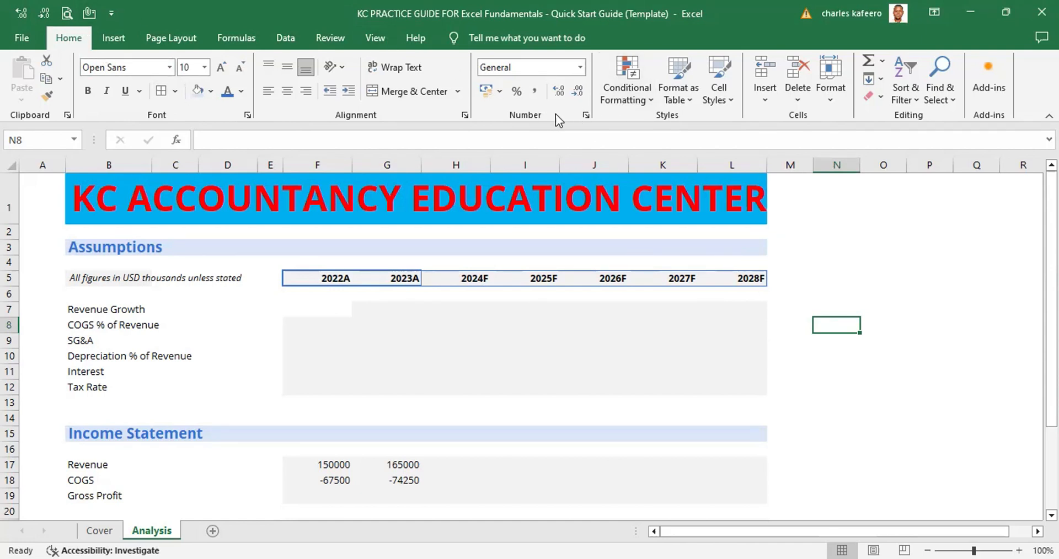
left_click(589, 114)
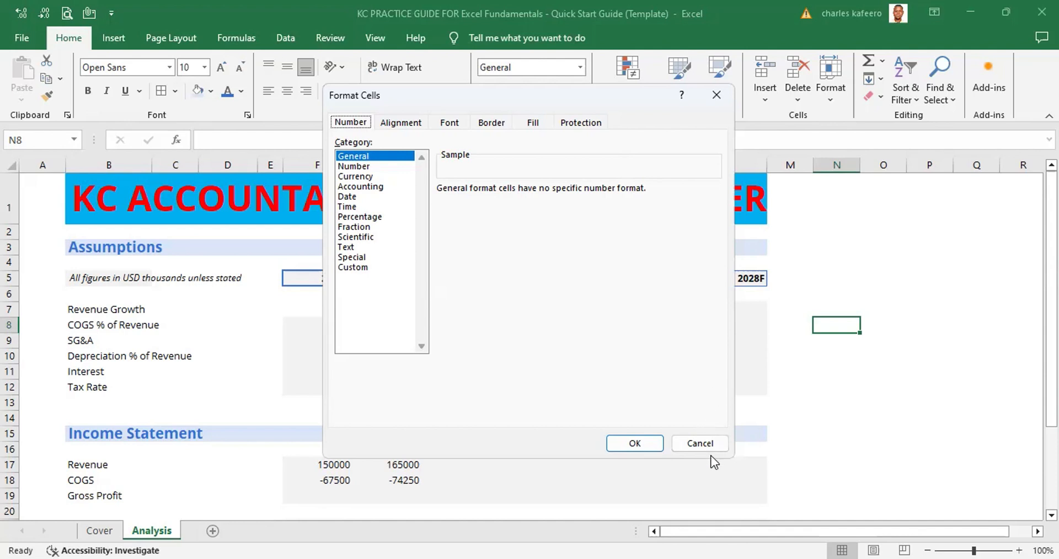
left_click(700, 443)
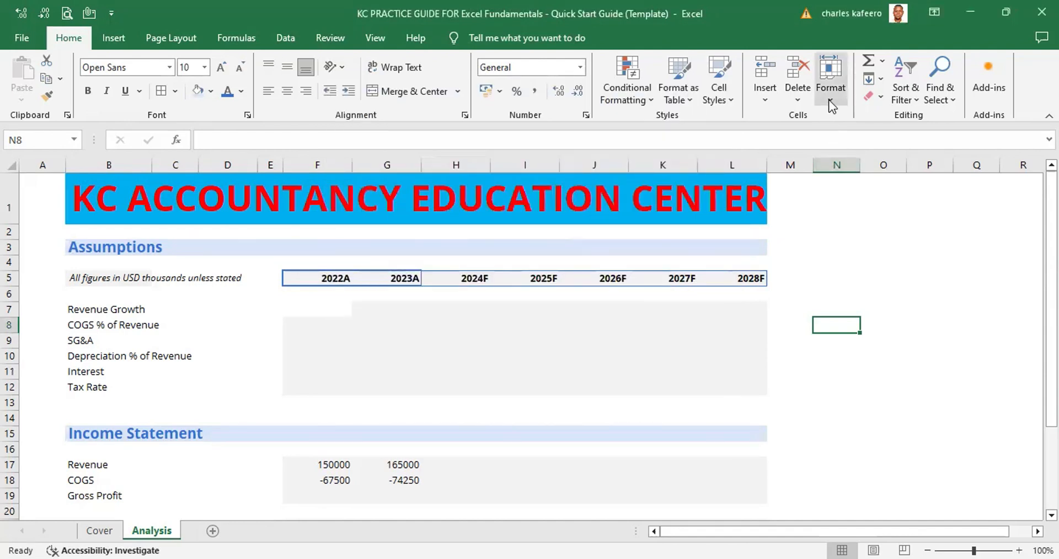
left_click(830, 85)
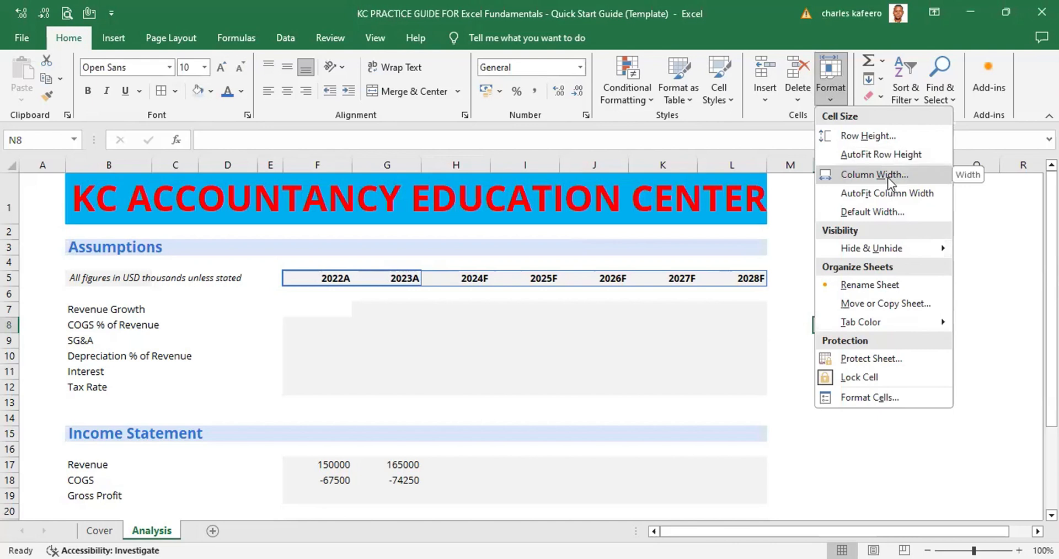
left_click(989, 287)
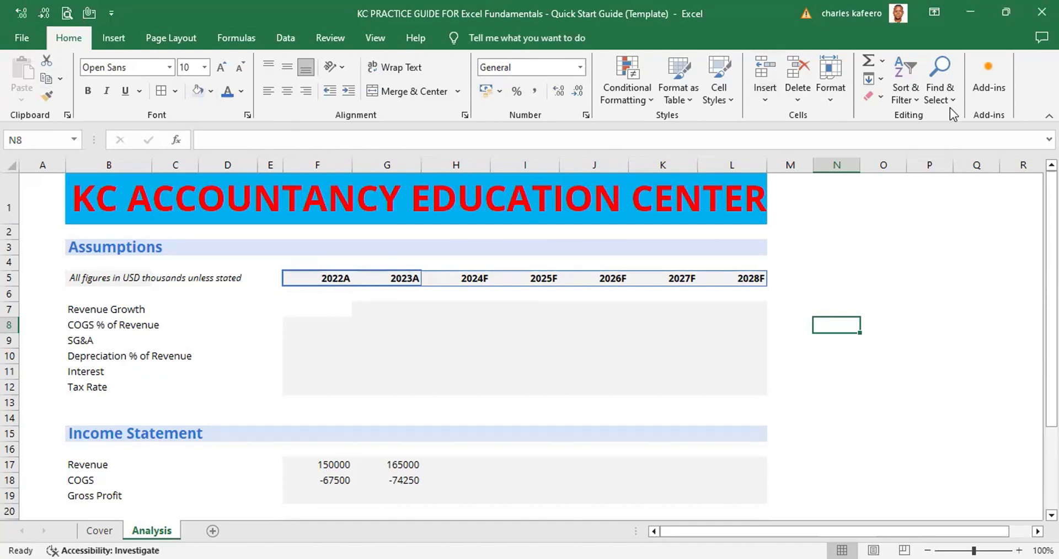
left_click(837, 92)
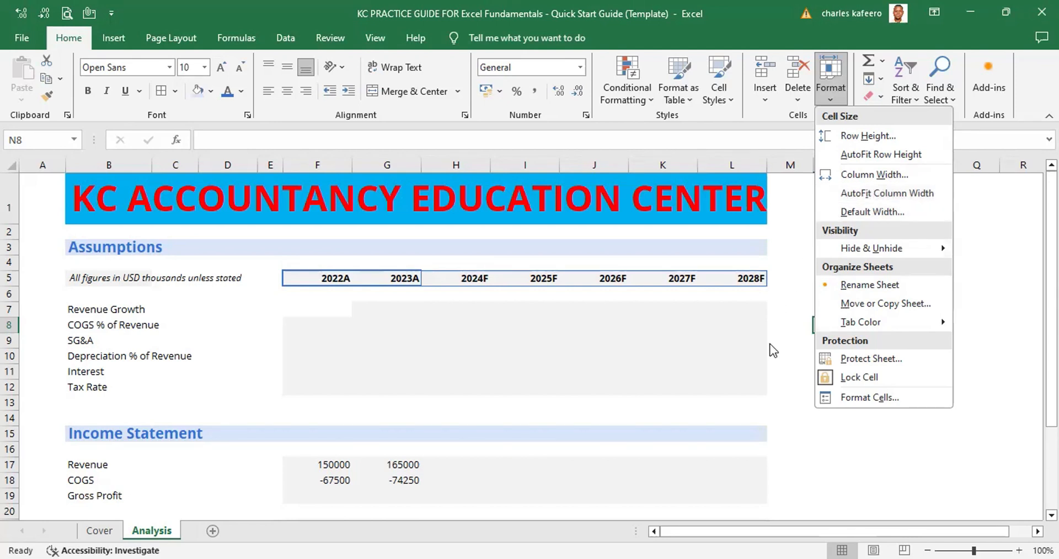
left_click(497, 346)
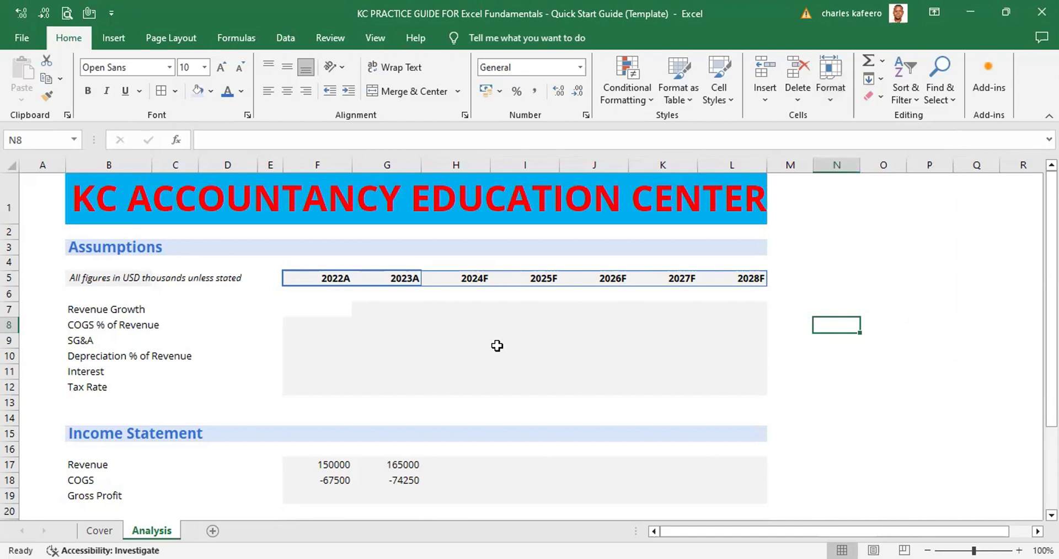
Try AutoFit Column Width on the empty Revenue Growth cell F7
left_click(325, 307)
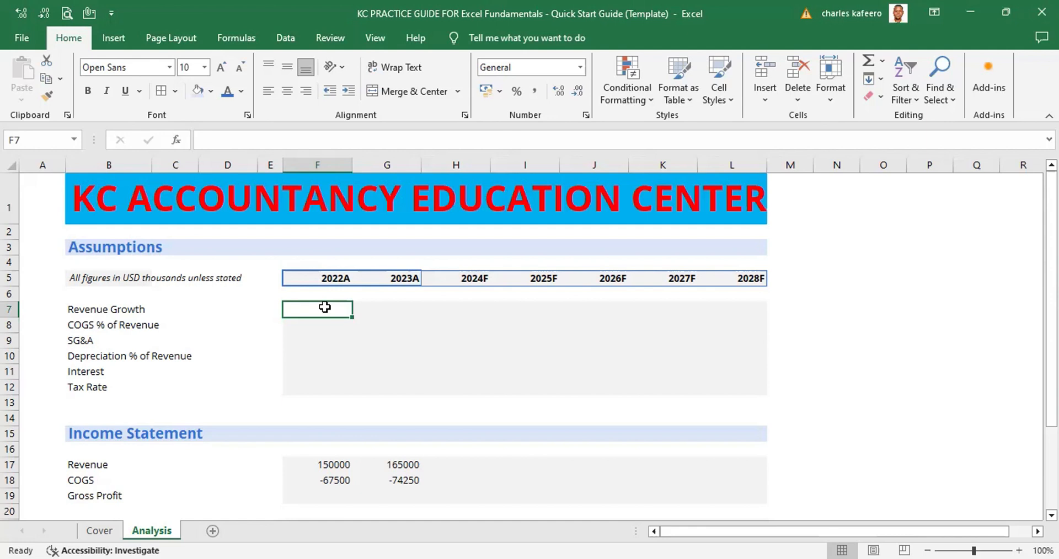
key("alt")
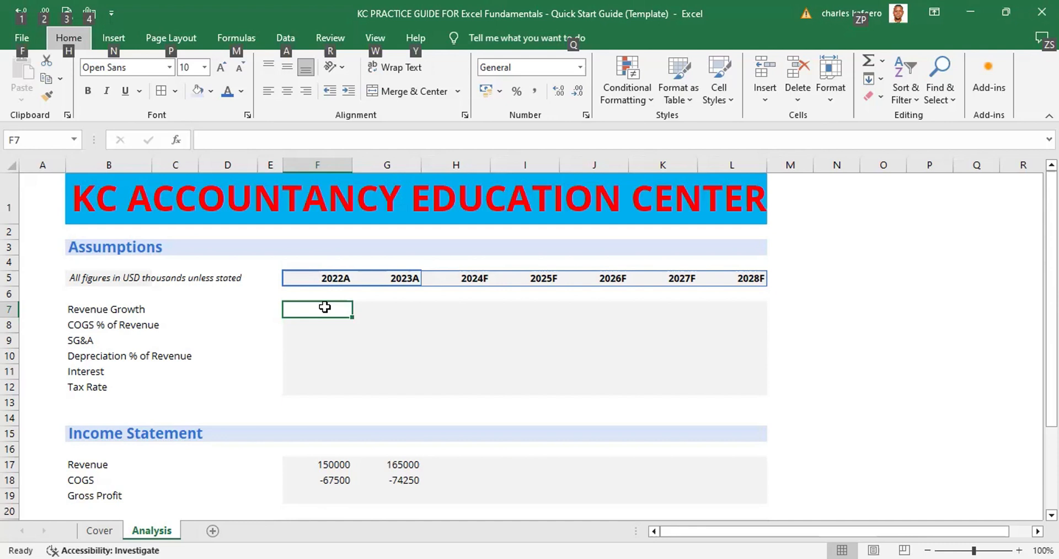
key("h")
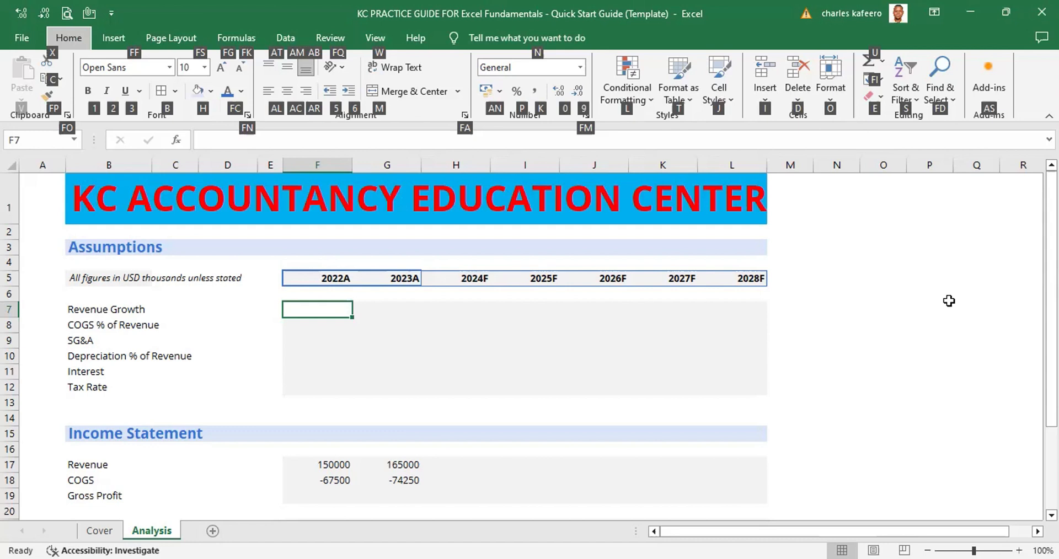
key("o")
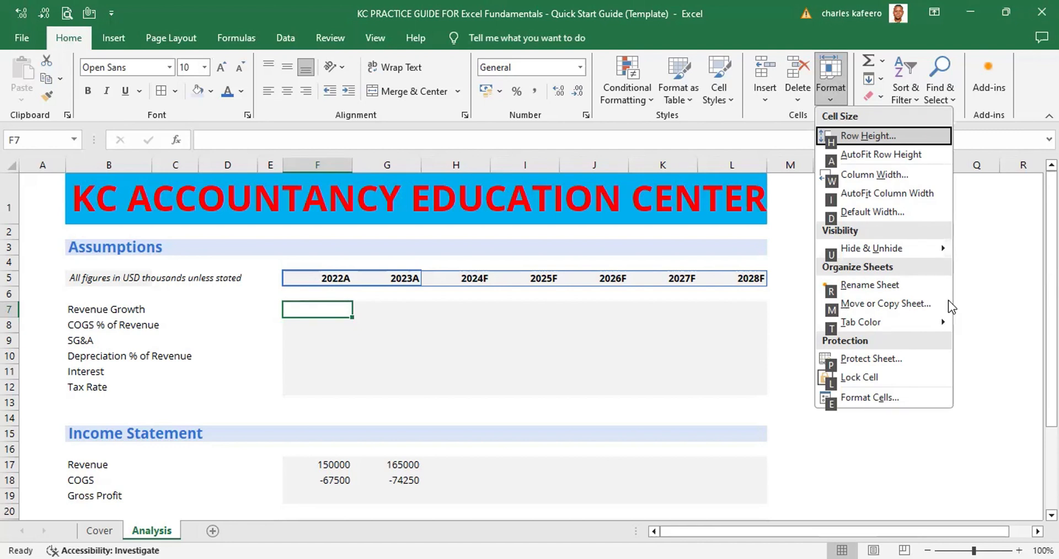
key("i")
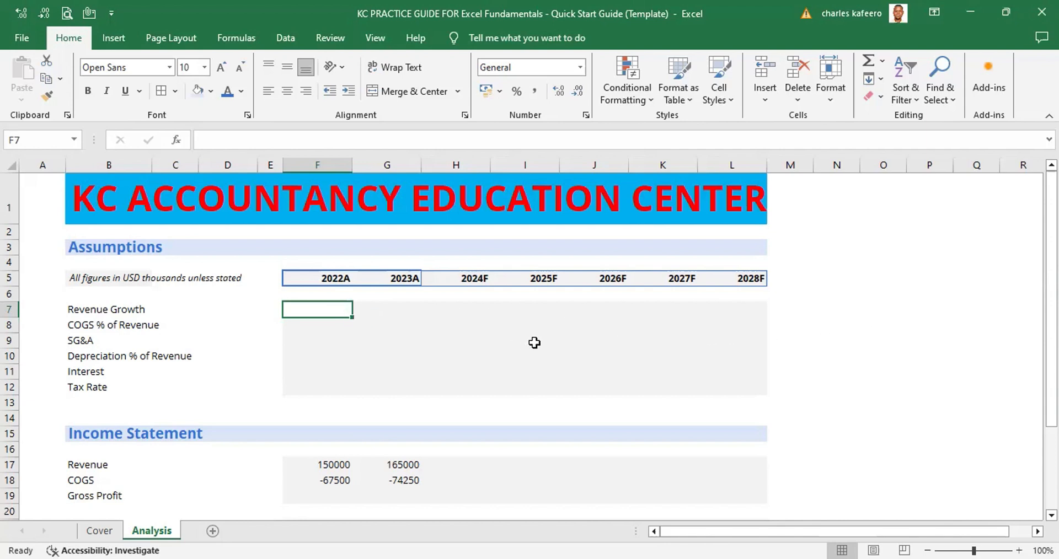
Enter 2211 in the SG&A row under 2027F, cell K9
left_click(691, 343)
type("P")
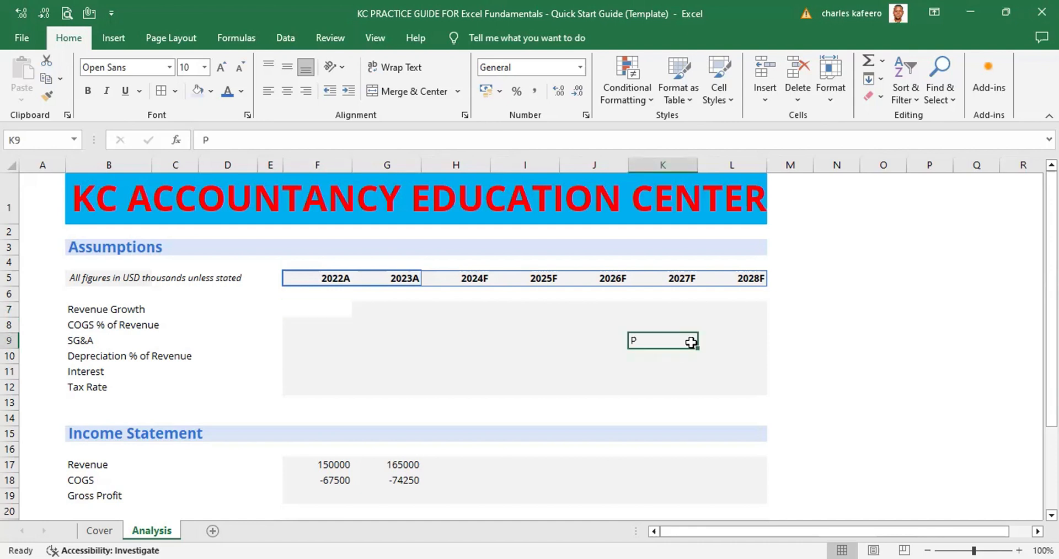
type("2211")
left_click(837, 371)
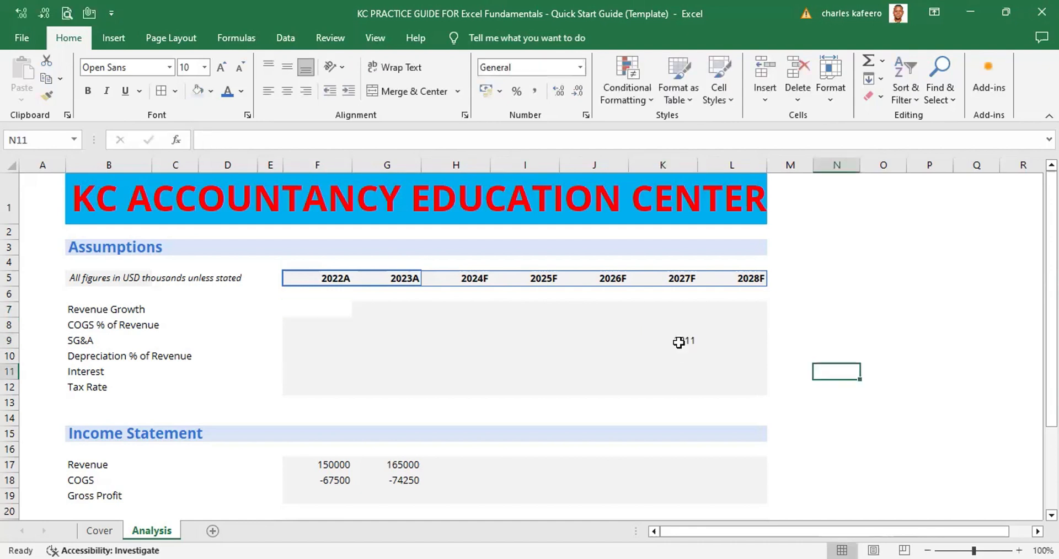
AutoFit the width of column K to the value in K9, and undo the width change
left_click(678, 343)
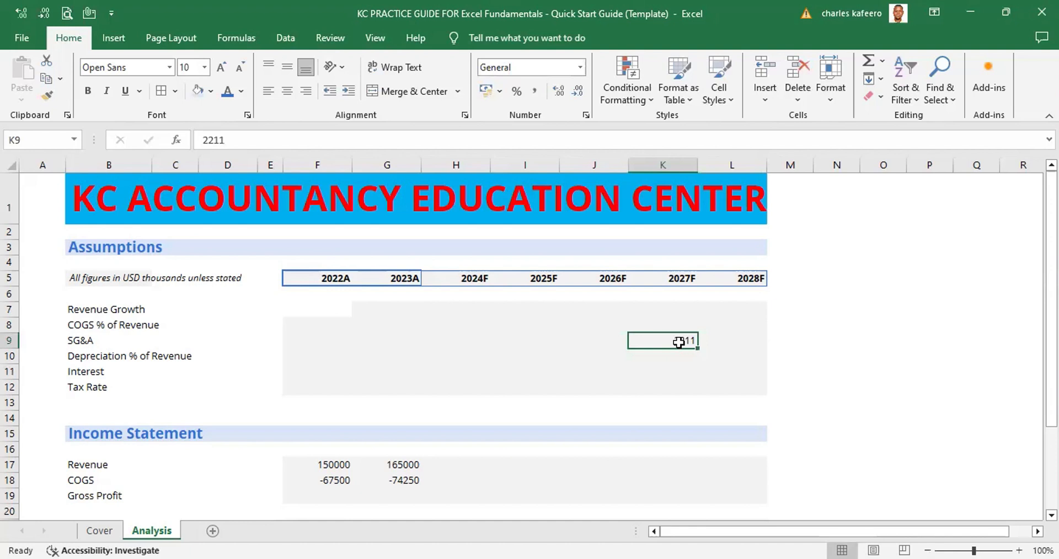
key("alt")
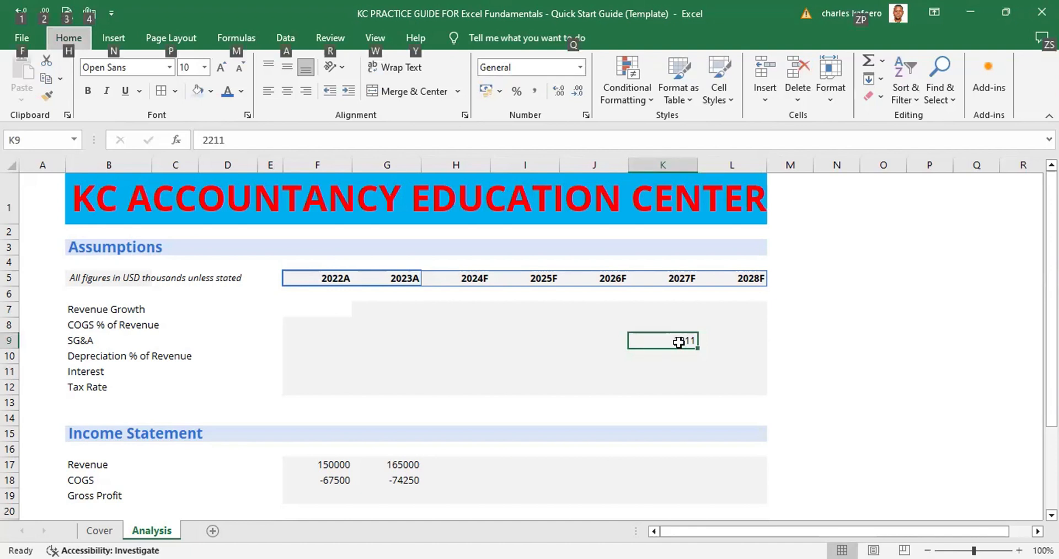
key("h")
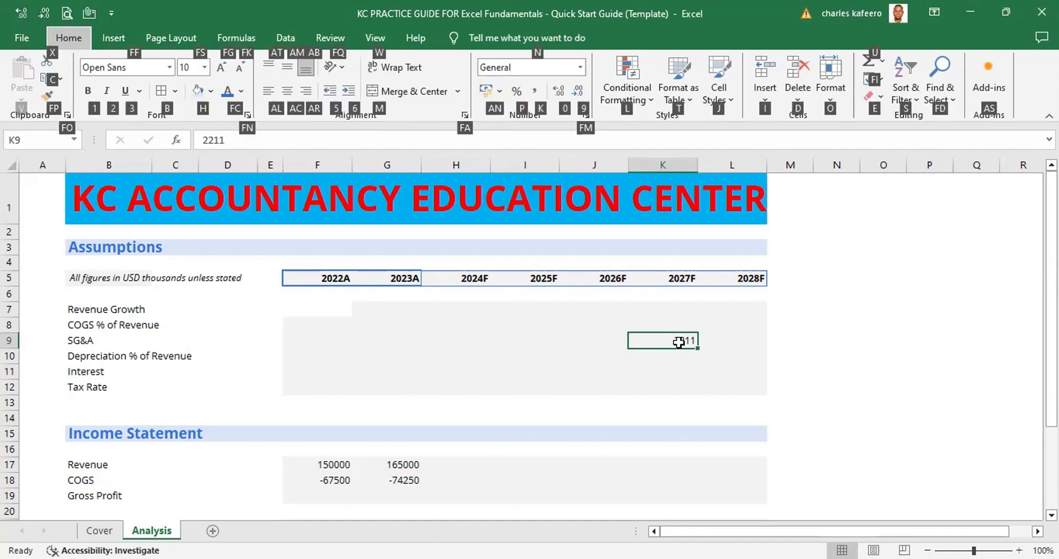
key("o")
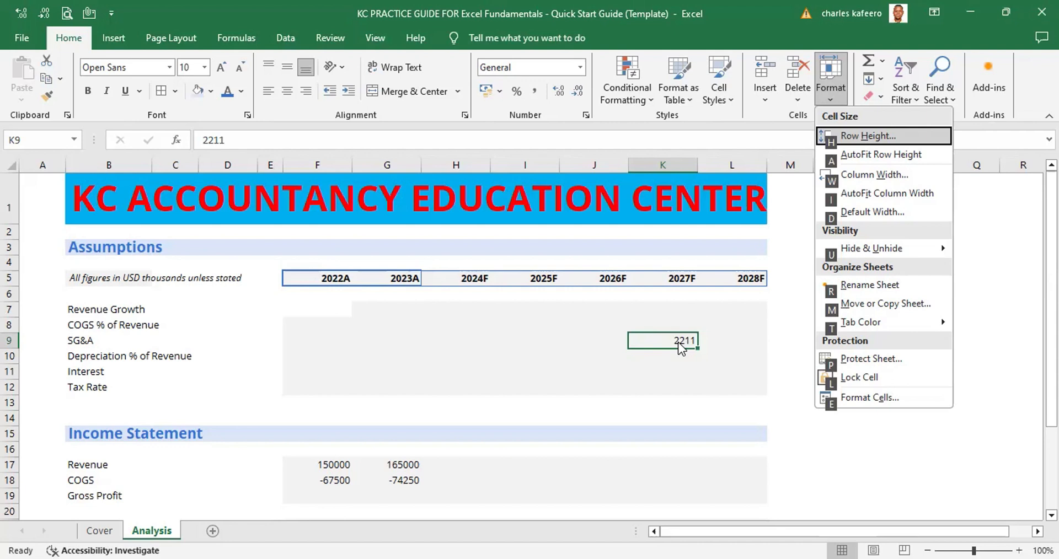
key("i")
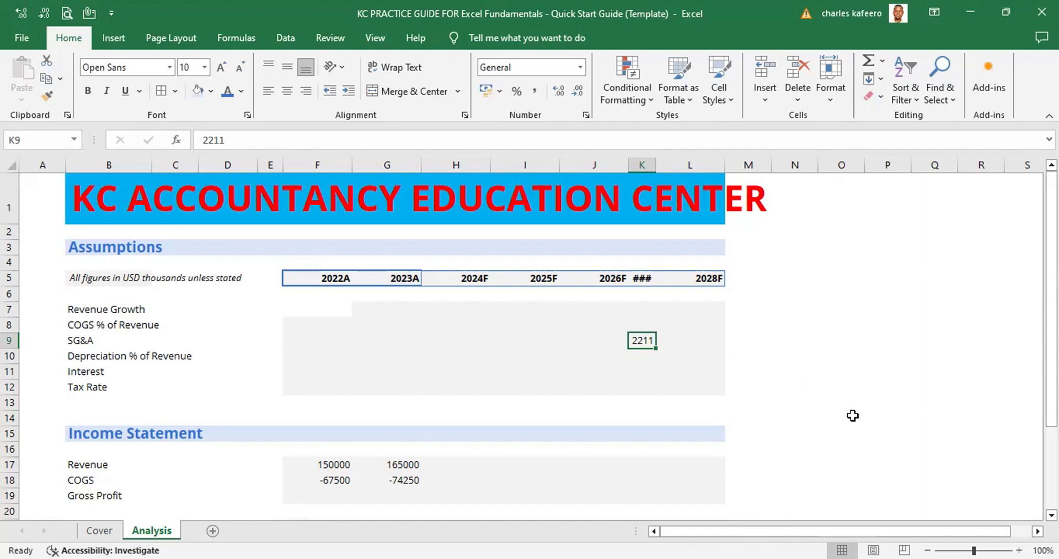
left_click(1051, 515)
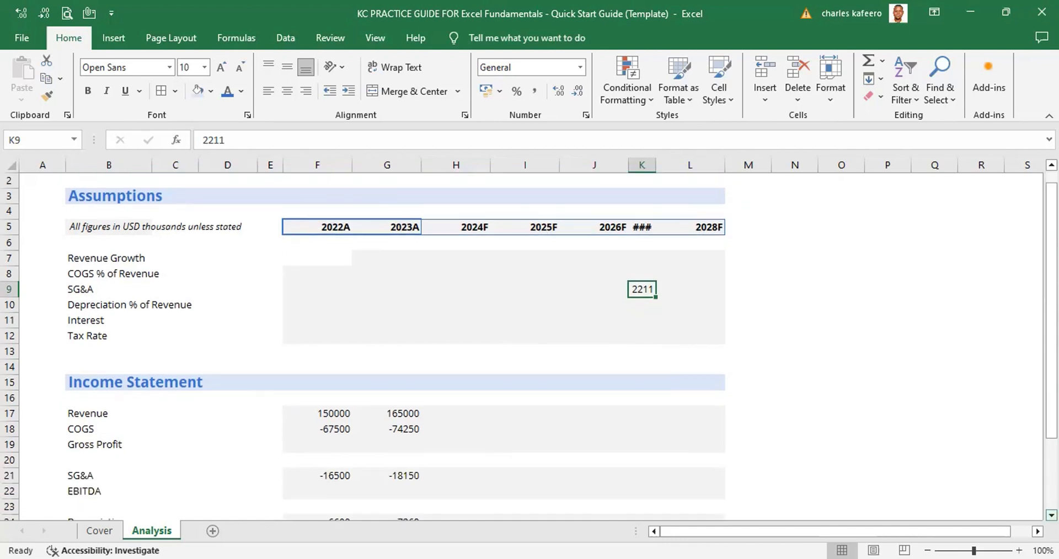
key("ctrl+z")
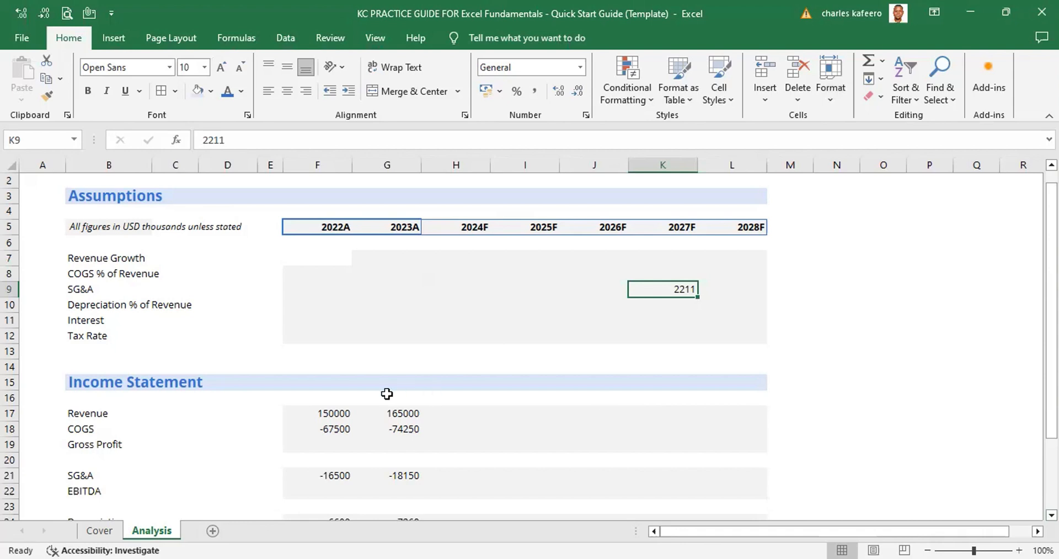
AutoFit the width of column F to the 2022A Revenue value in cell F17
left_click(325, 412)
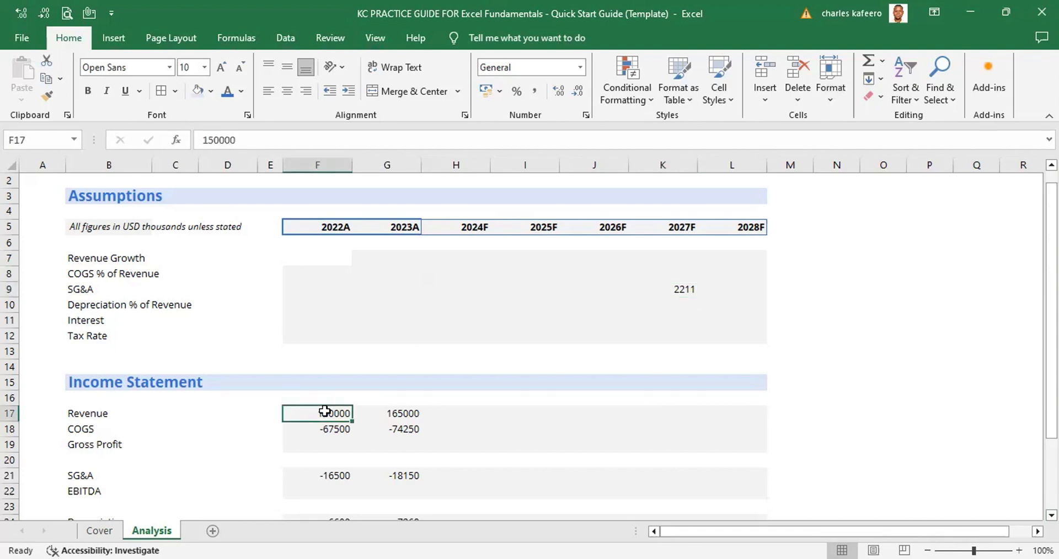
key("alt")
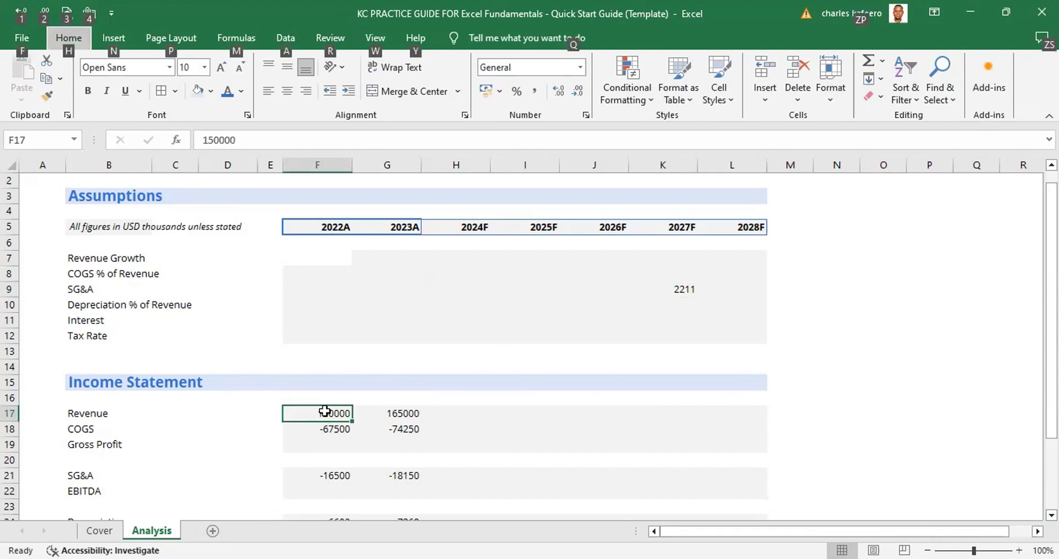
key("h")
key("o")
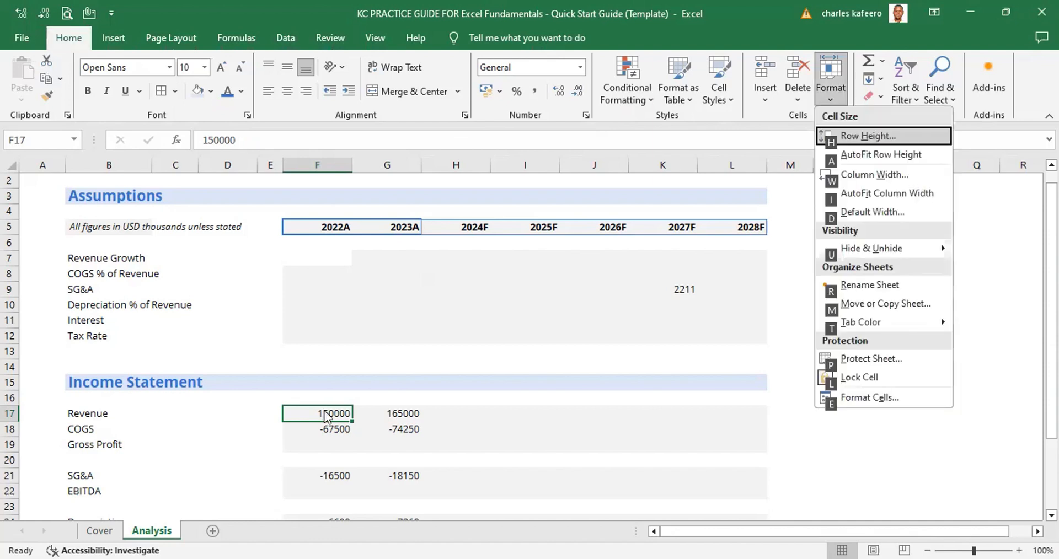
key("i")
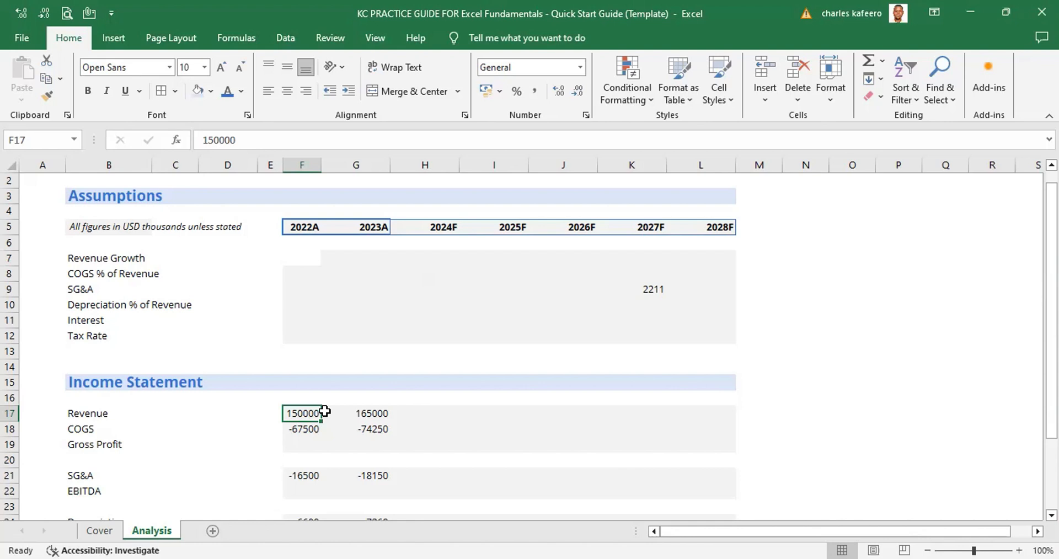
Set the width of column F to exactly 12
key("alt")
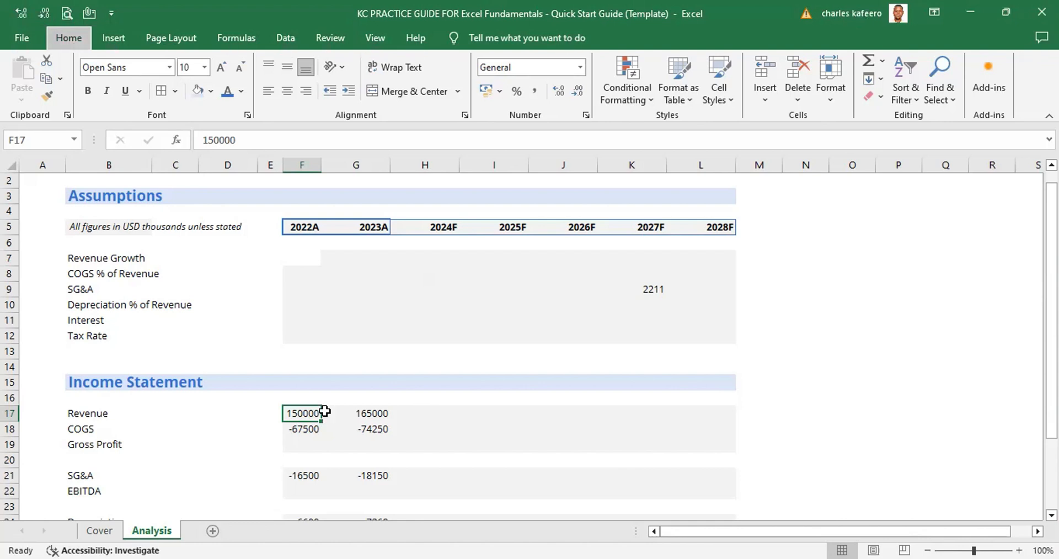
key("h")
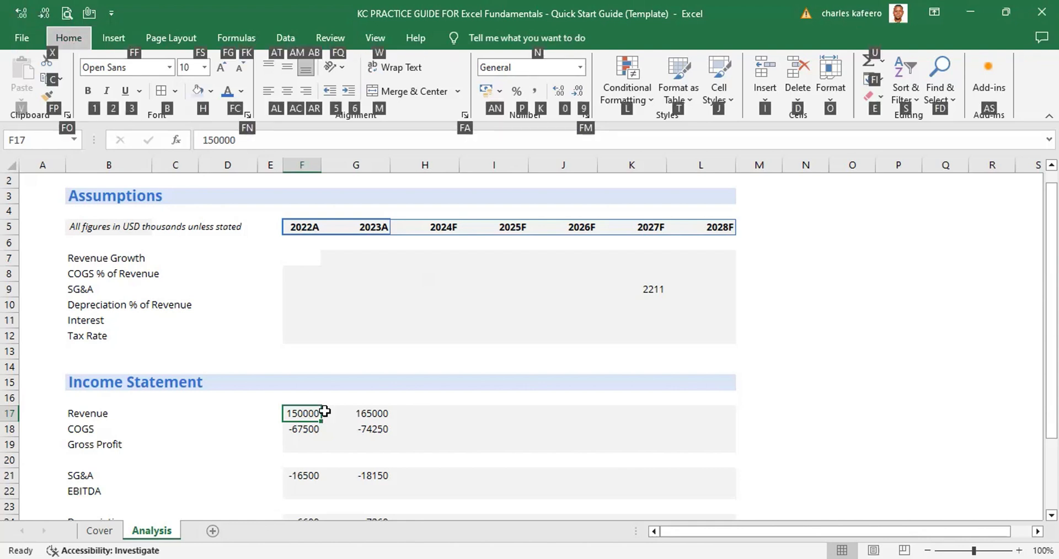
key("o")
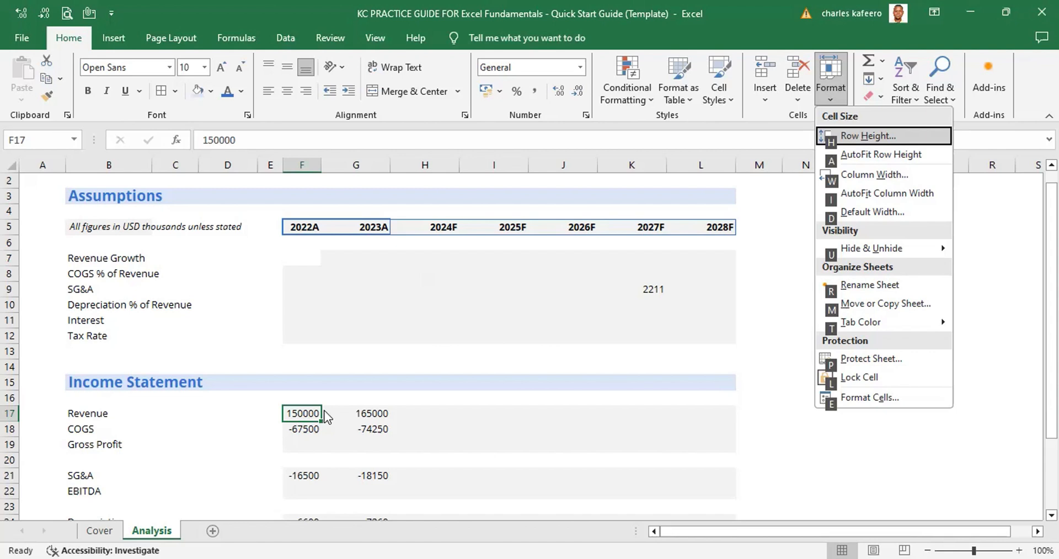
key("w")
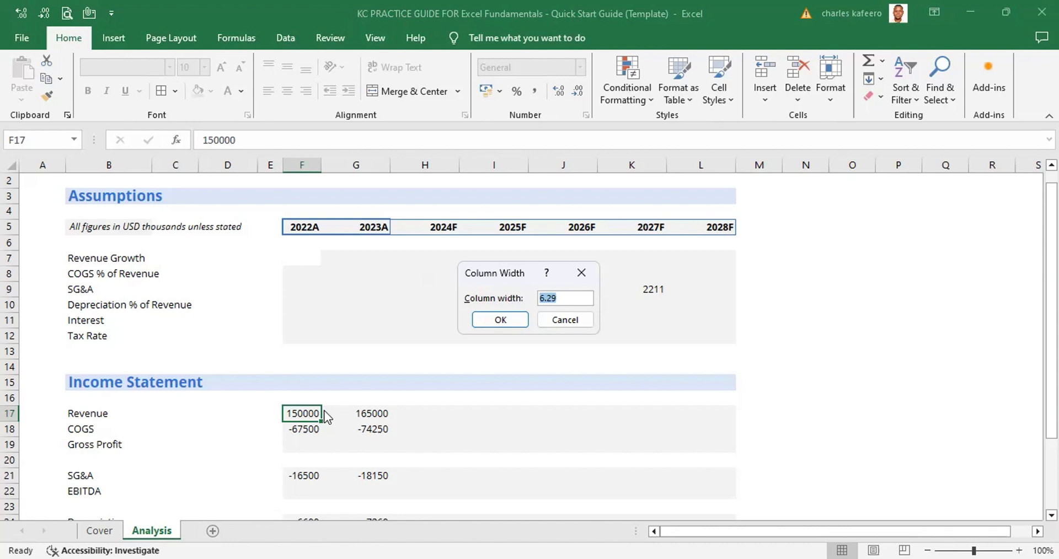
type("12")
key("Return")
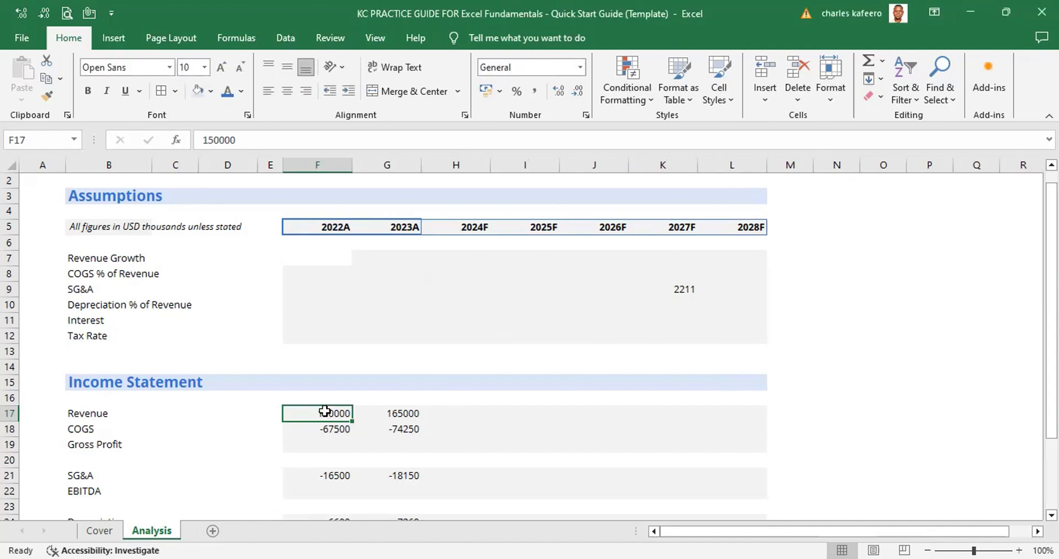
Clear the trial value from the SG&A row under 2027F, cell K9
left_click(685, 287)
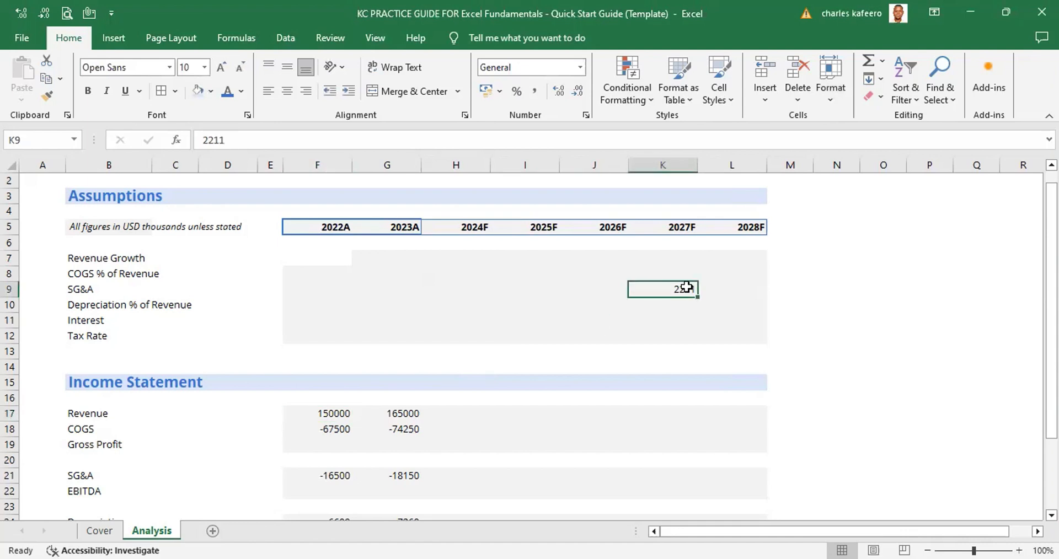
key("BackSpace")
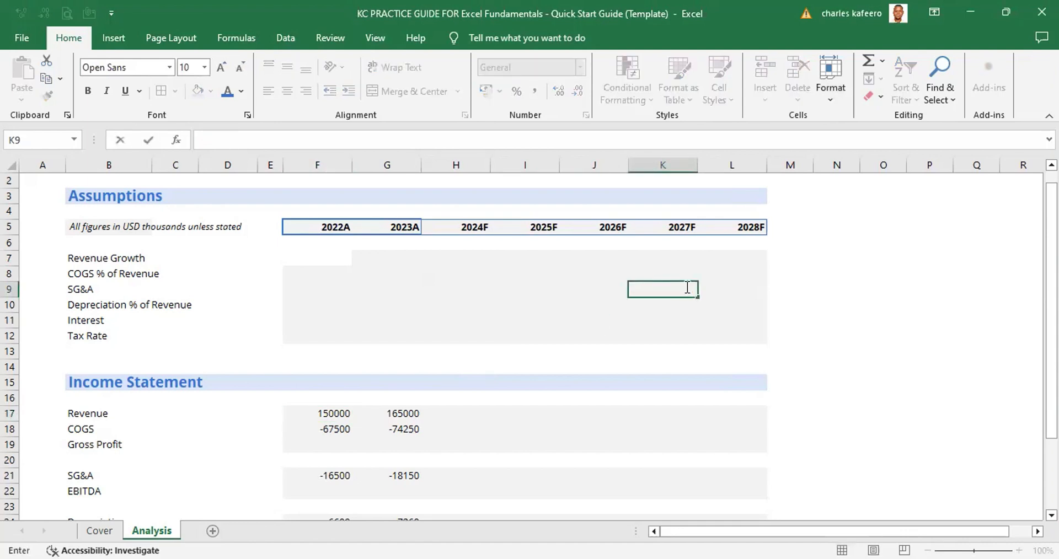
left_click(792, 287)
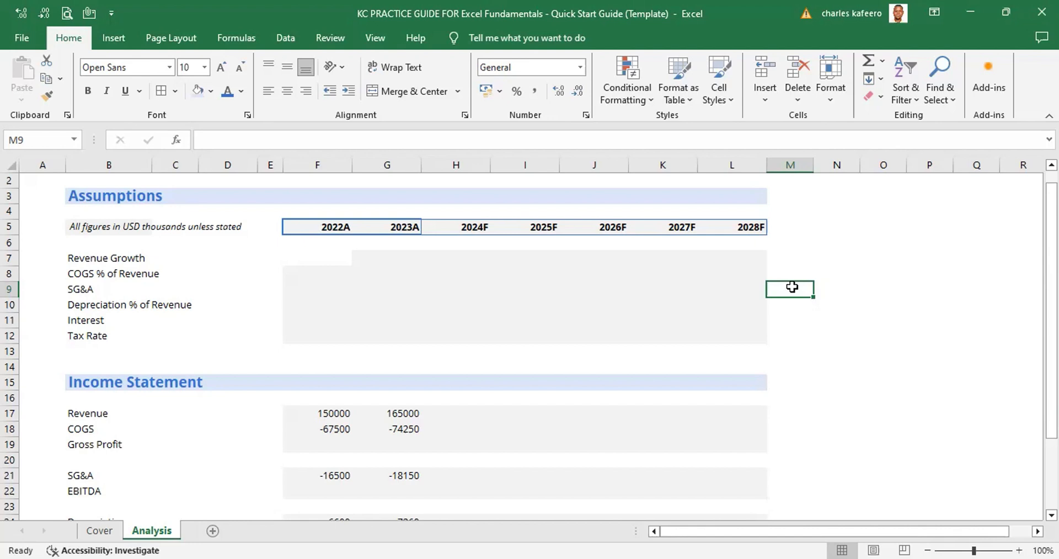
Select the SG&A and Depreciation % of Revenue cells from 2022A to 2028F, F9:L10
left_click_drag(285, 295, 719, 300)
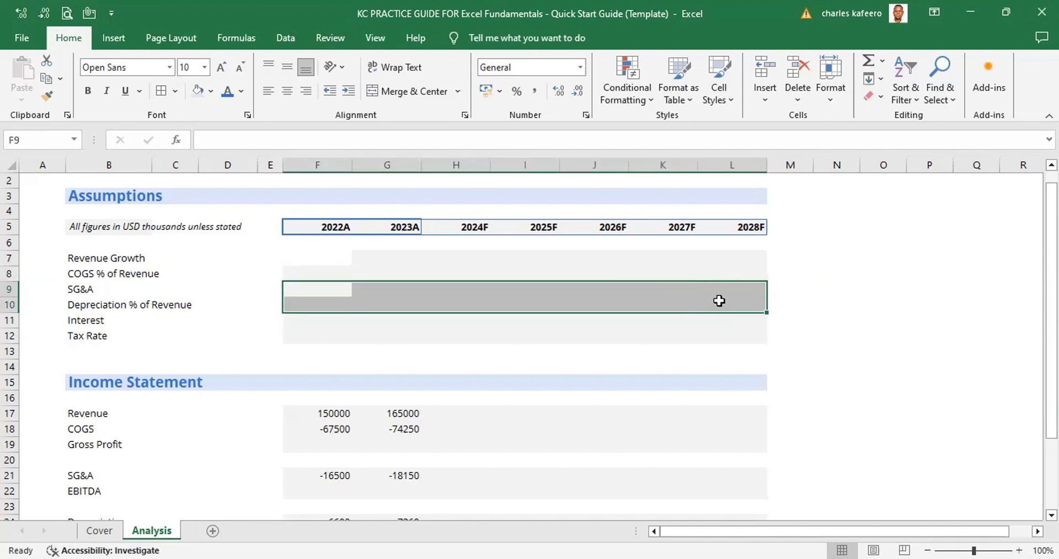